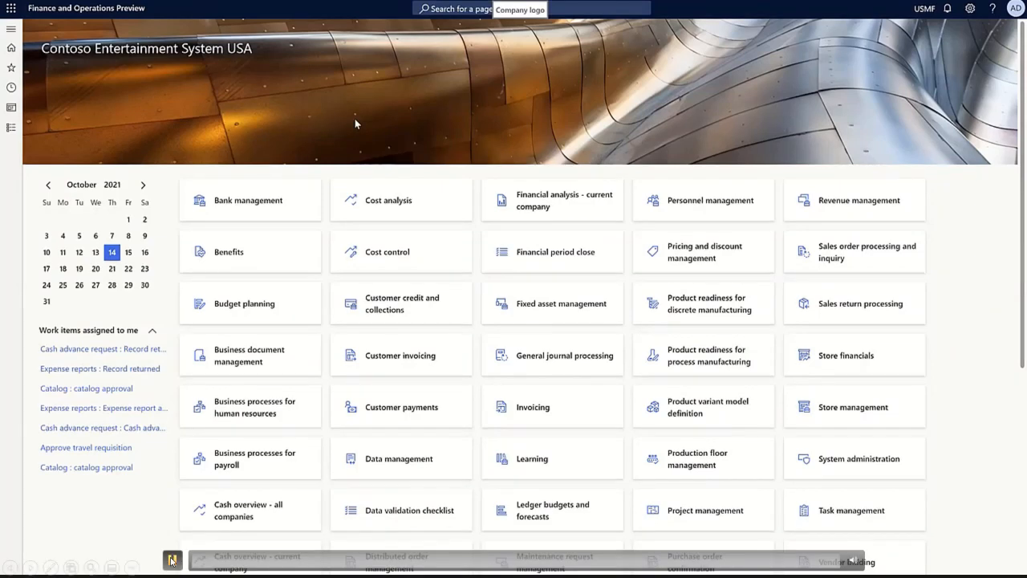
left_click(172, 560)
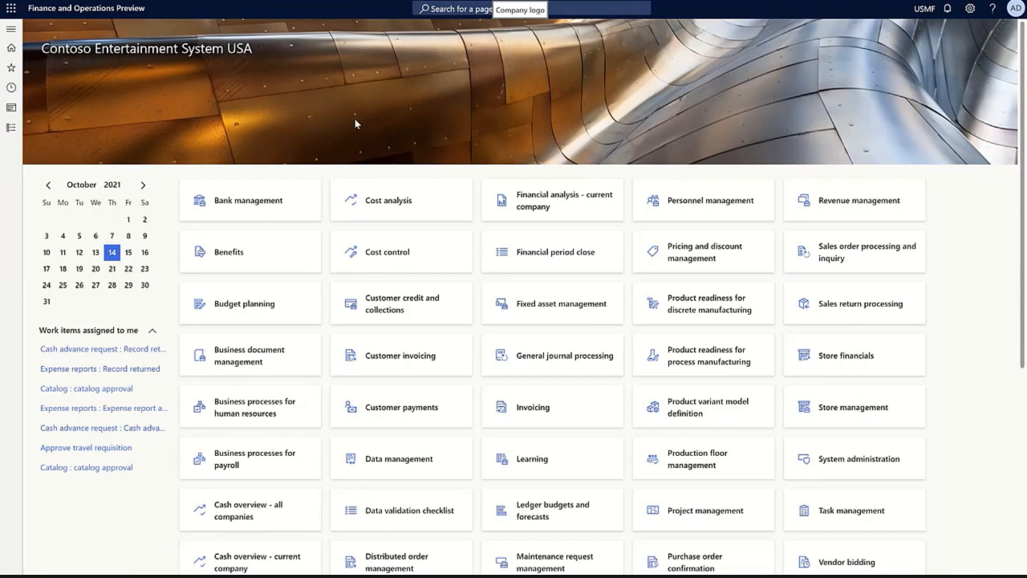
- Review the Personnel actions settings in the Human resources shared parameters and close the page
left_click(11, 128)
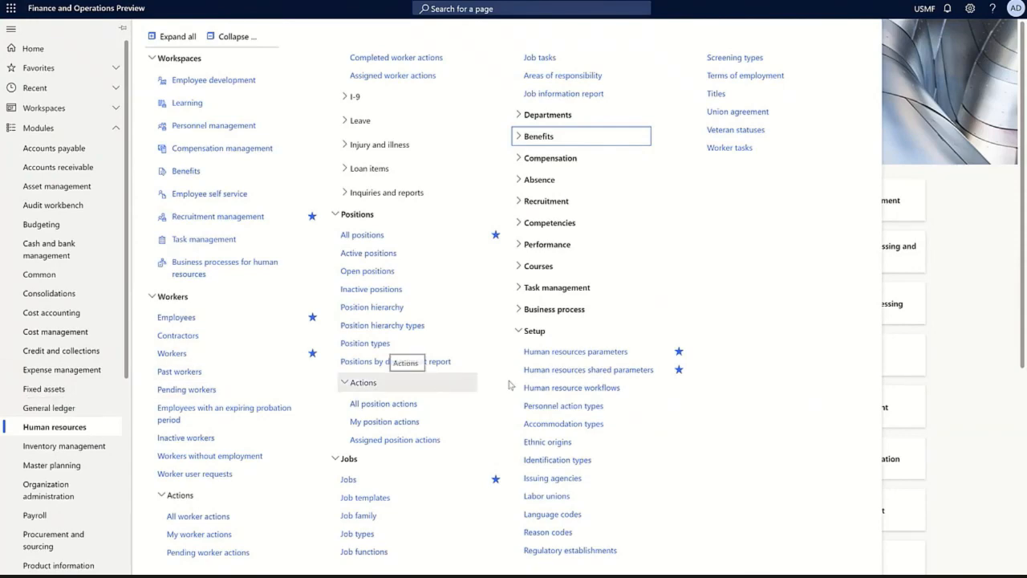
left_click(570, 370)
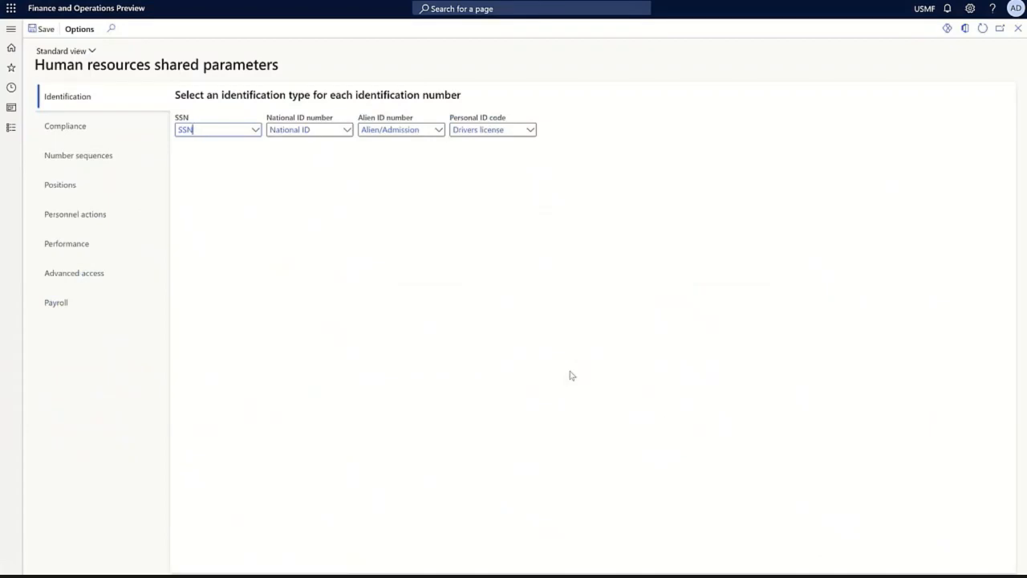
left_click(113, 226)
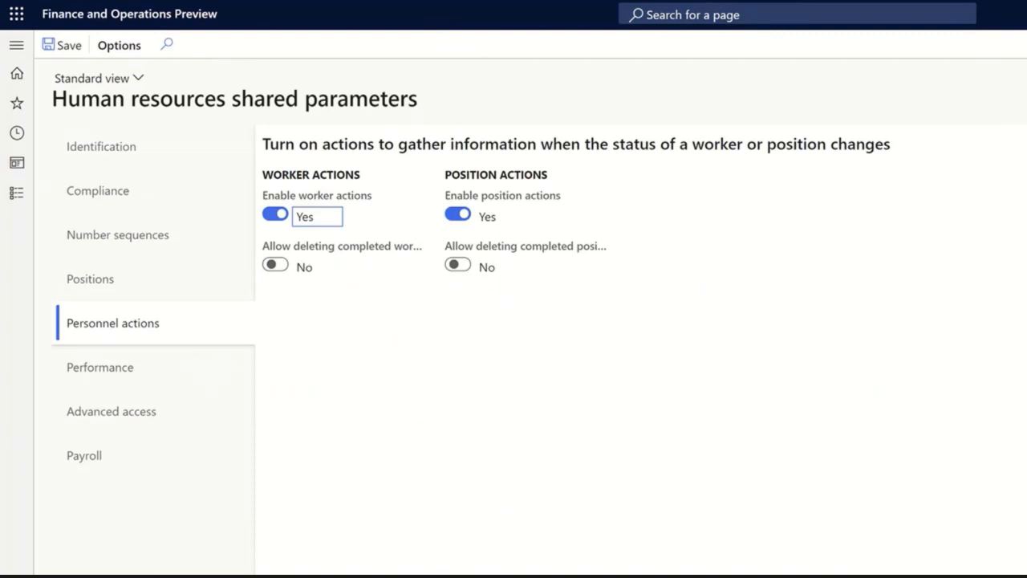
left_click(1023, 29)
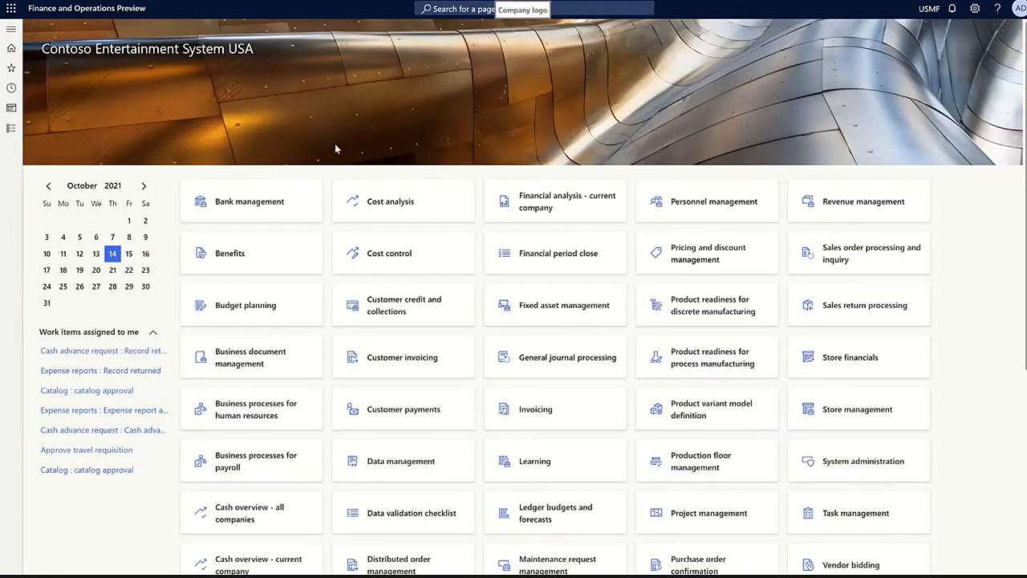
- Create a personnel action type HireContractor with the description "Hire a contracted worker" and the personnel action Hire a worker
left_click(13, 131)
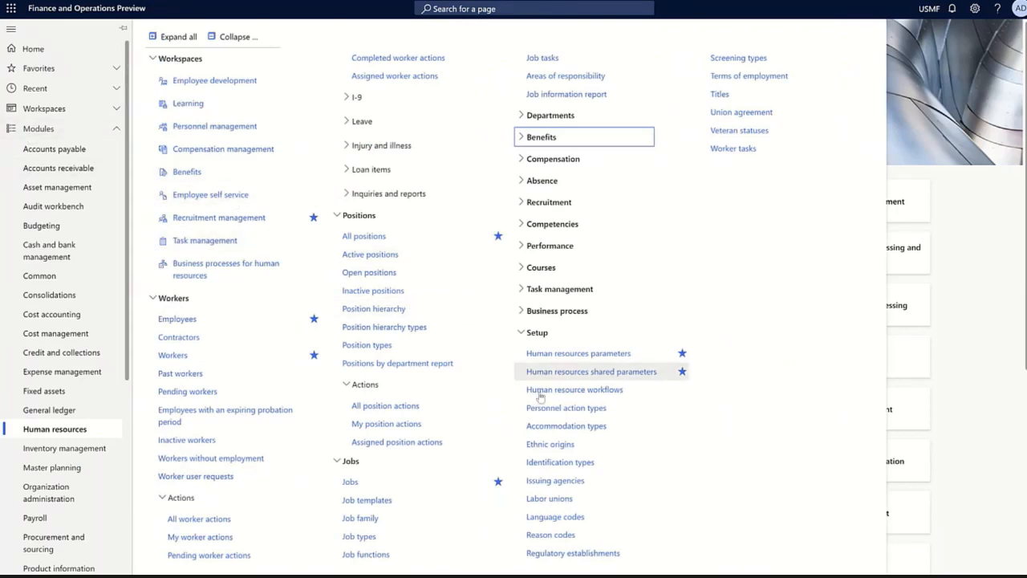
left_click(568, 409)
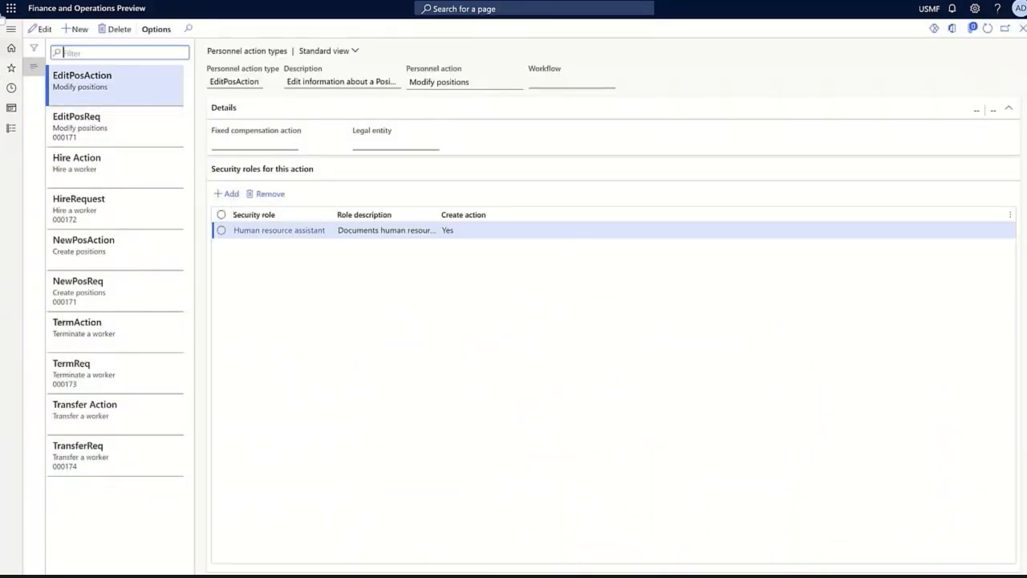
left_click(77, 29)
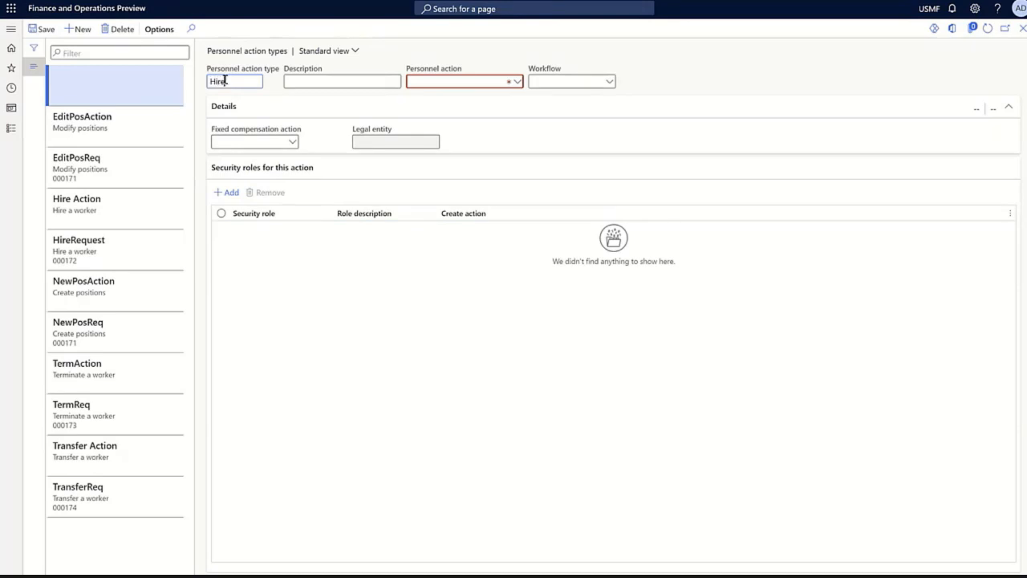
type("HireContractor")
key("Tab")
type("Hire a contracted worker")
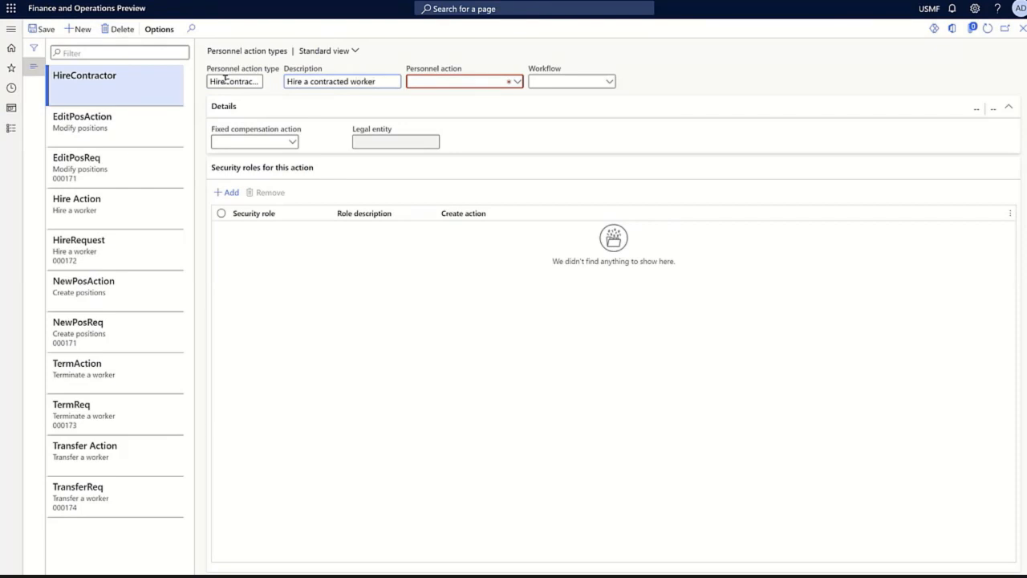
key("Tab")
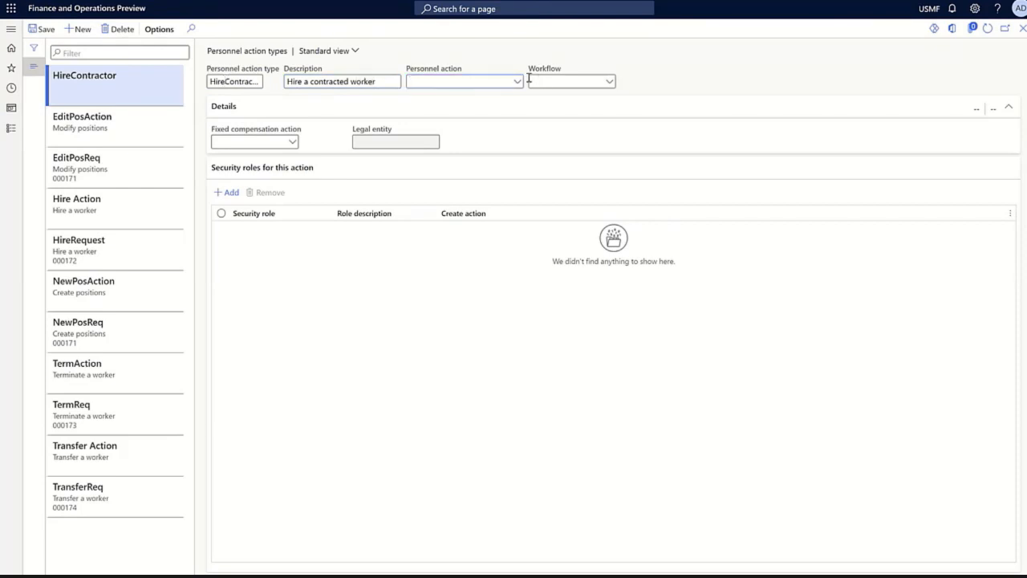
left_click(518, 83)
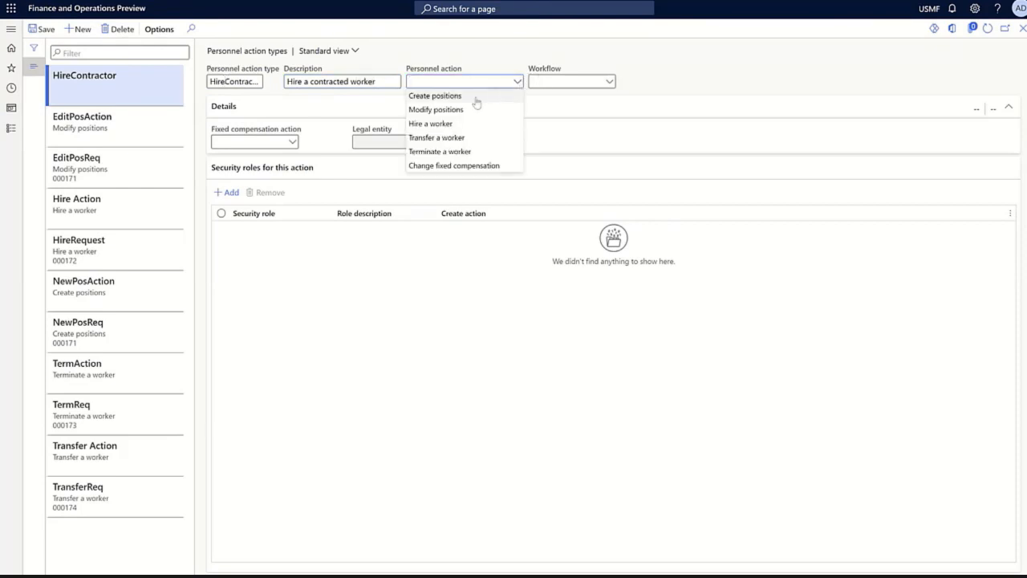
left_click(430, 124)
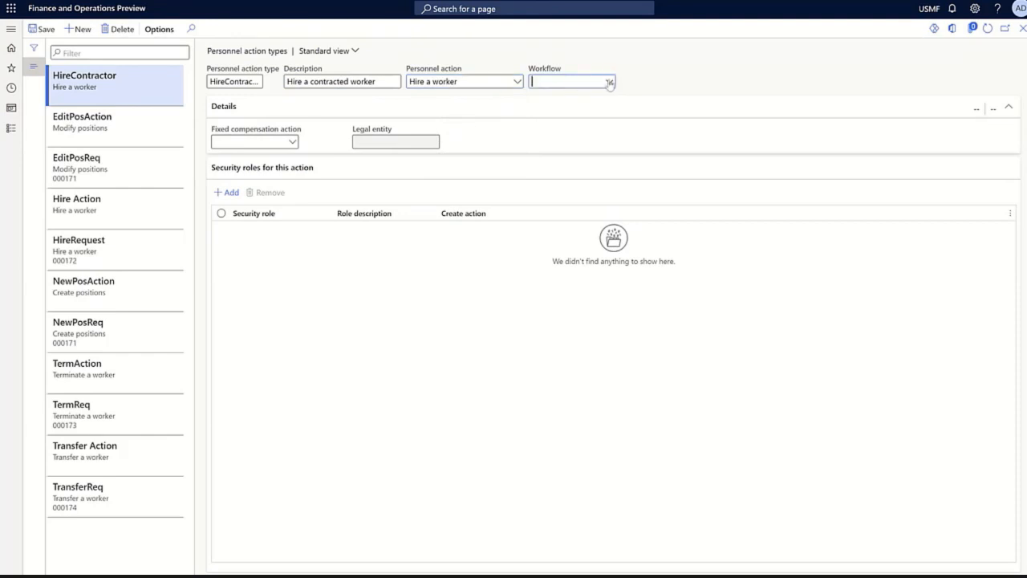
- Check the workflows and security roles available for the HireContractor action type without selecting any, and leave the personnel action types page
left_click(610, 81)
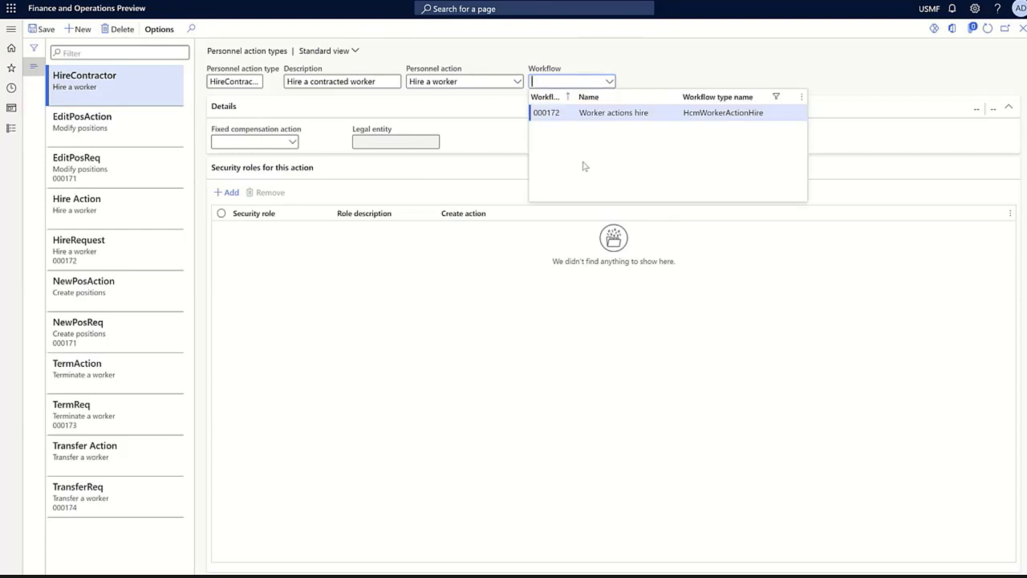
left_click(654, 78)
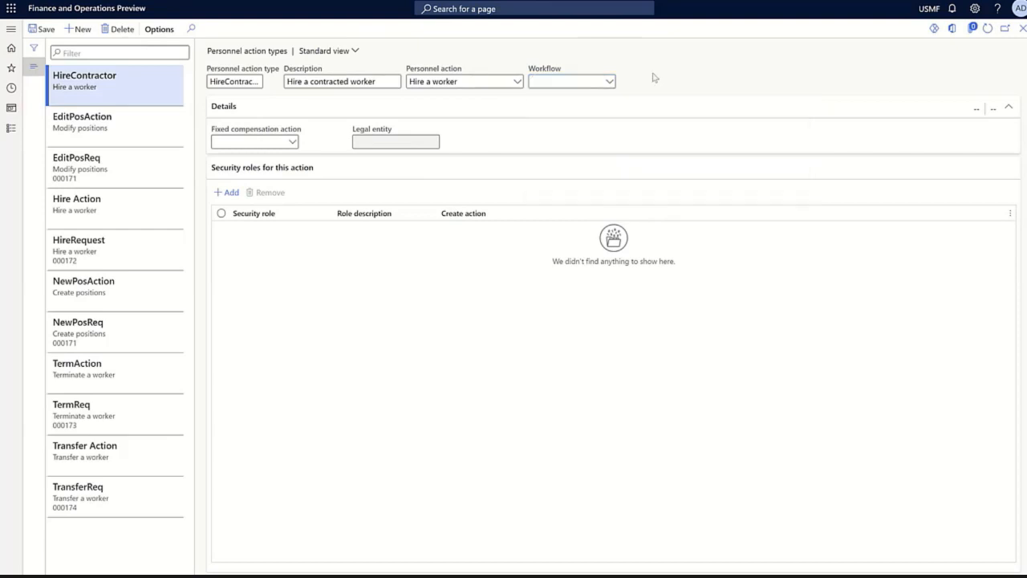
left_click(229, 194)
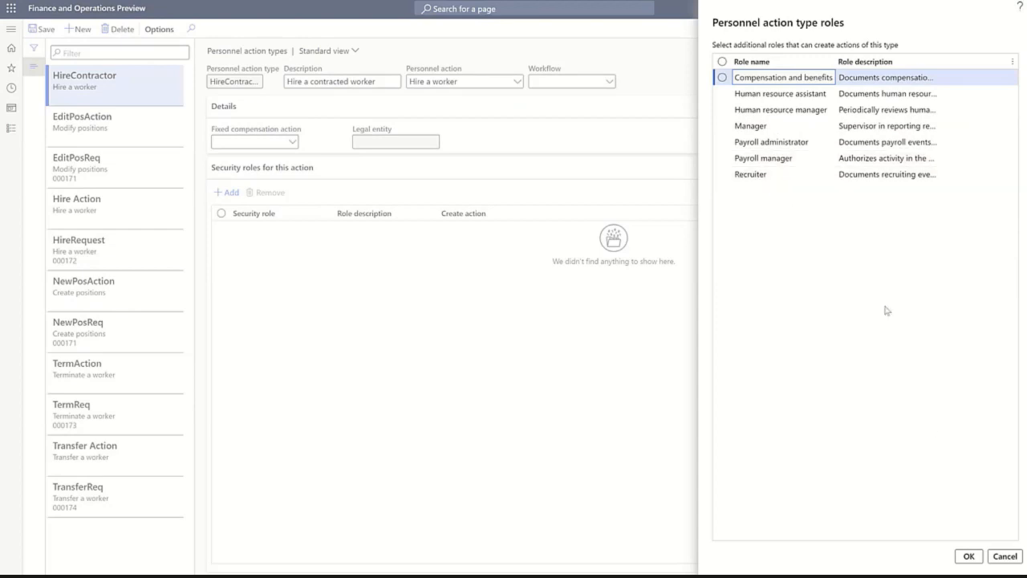
left_click(1005, 556)
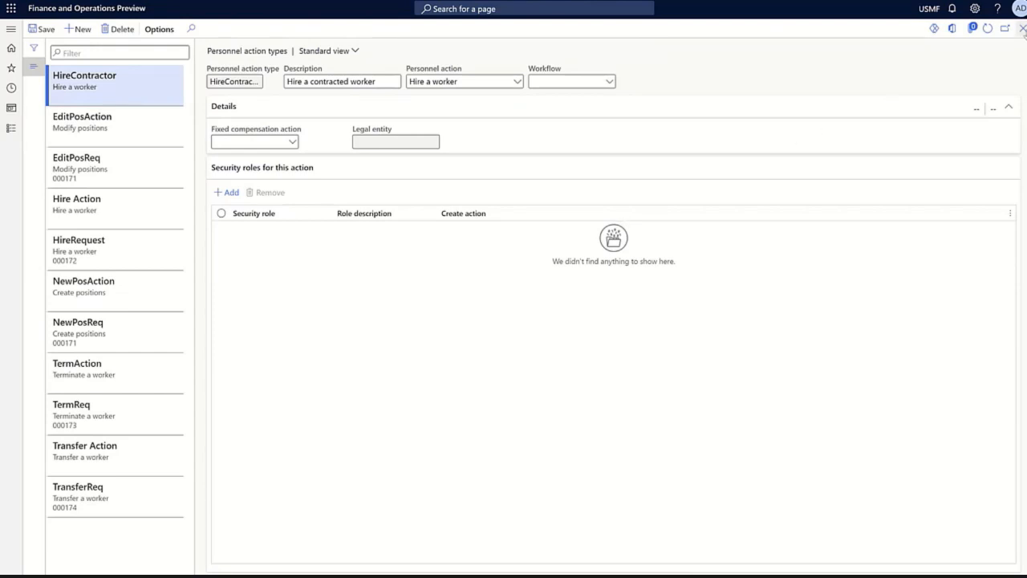
left_click(1022, 29)
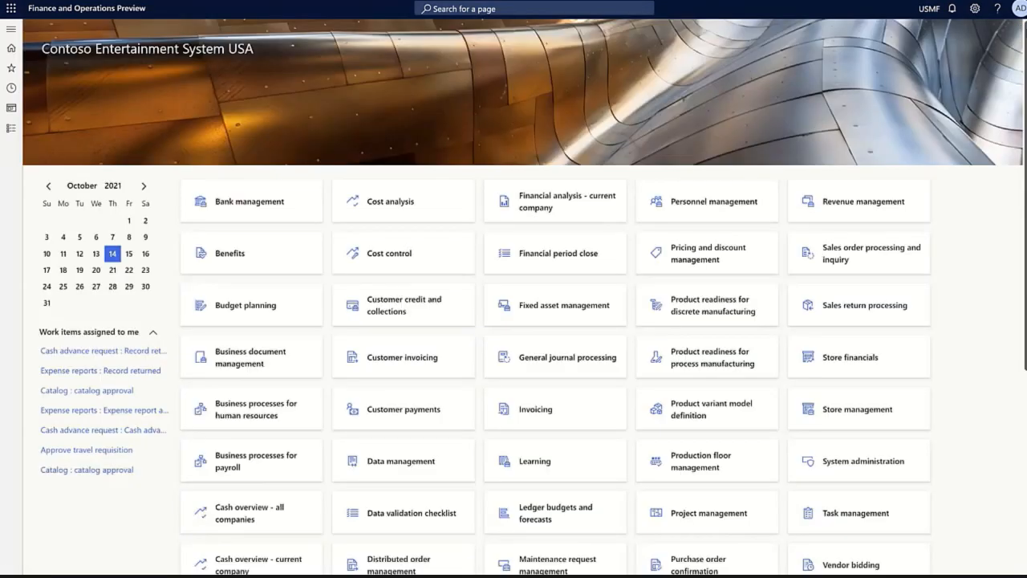
- Open all worker actions in Human resources, look through the action types offered for a new worker action, and close without creating one
left_click(11, 128)
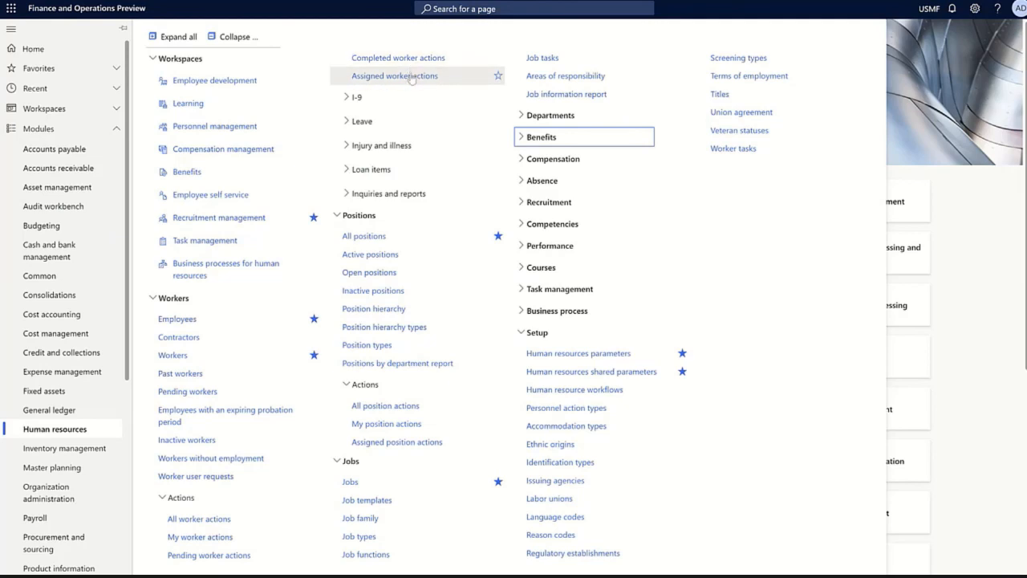
left_click(194, 520)
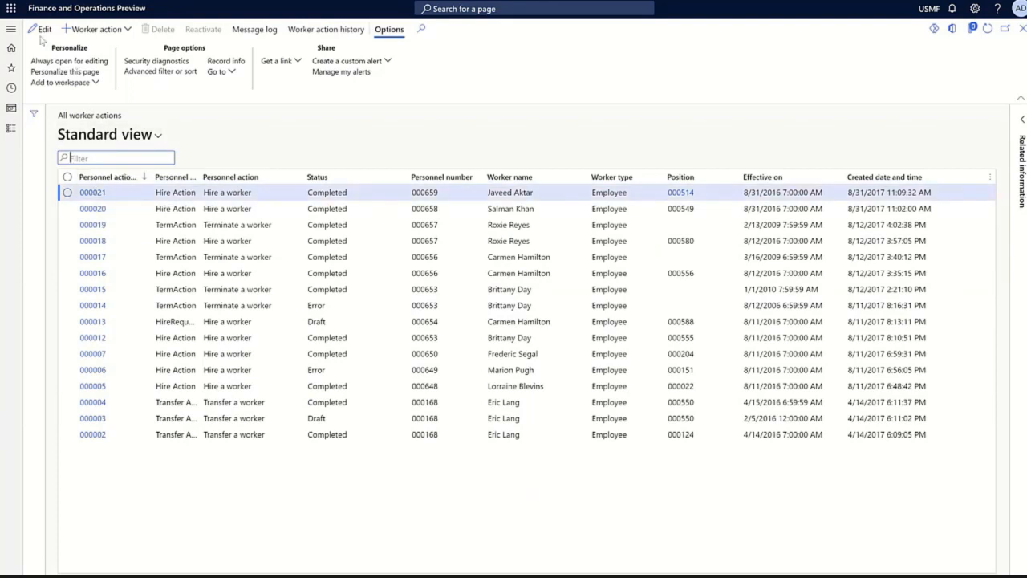
left_click(117, 32)
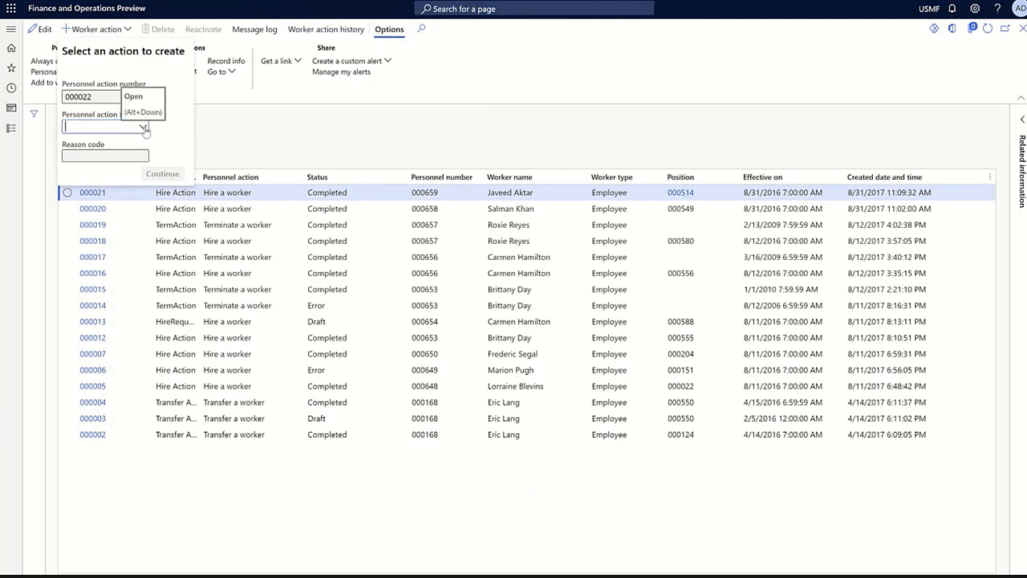
left_click(143, 126)
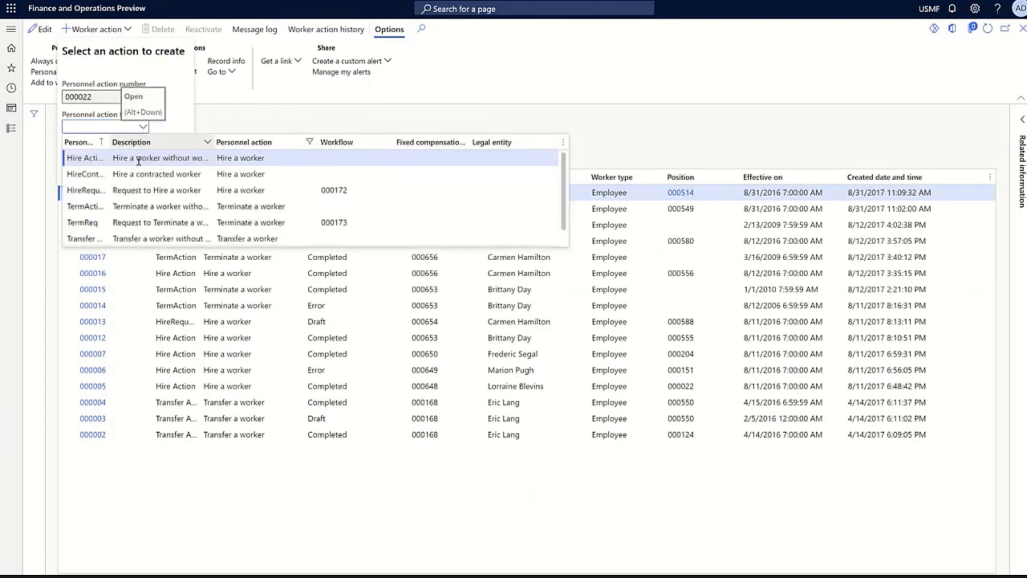
left_click(560, 90)
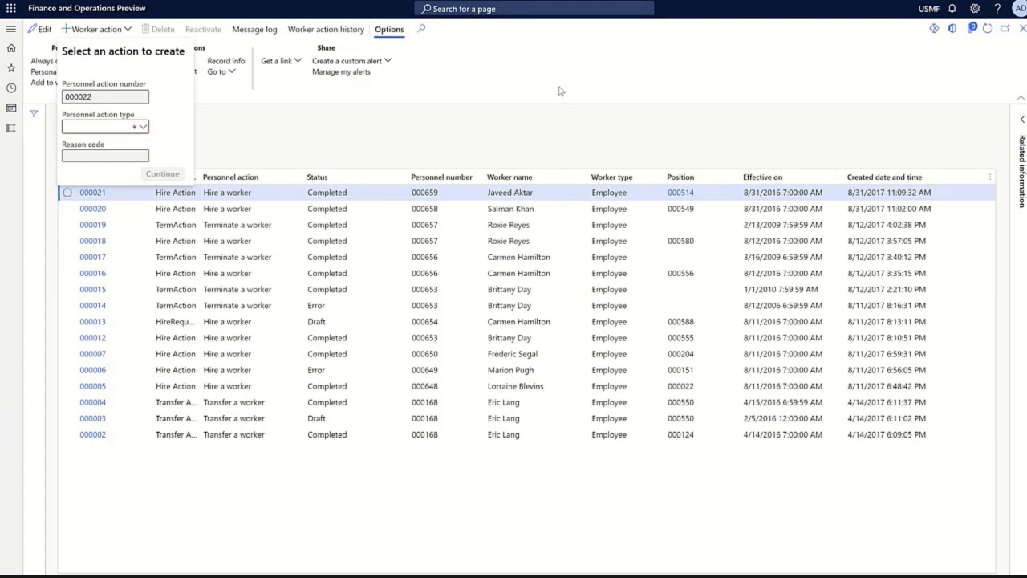
left_click(560, 91)
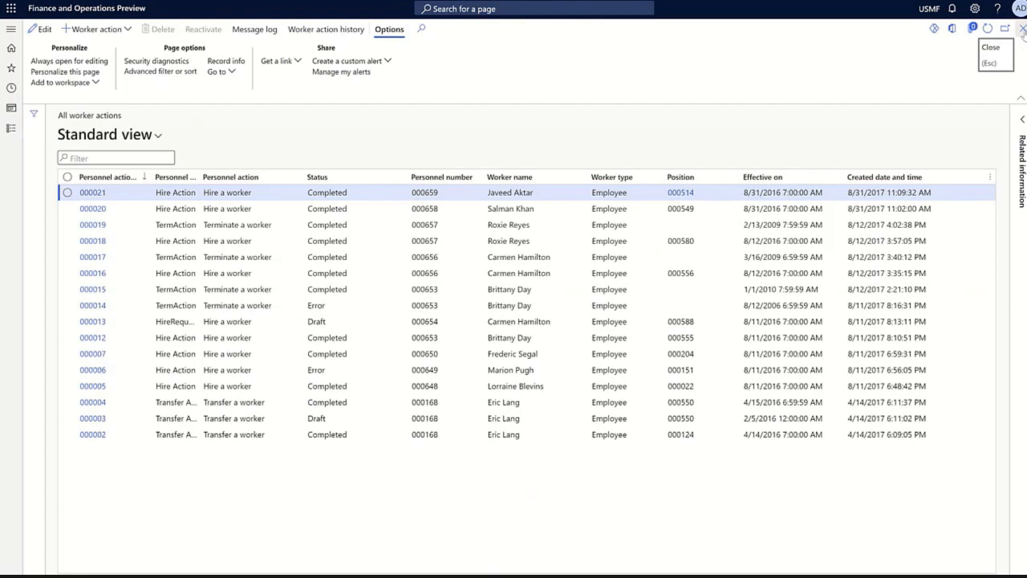
left_click(1023, 29)
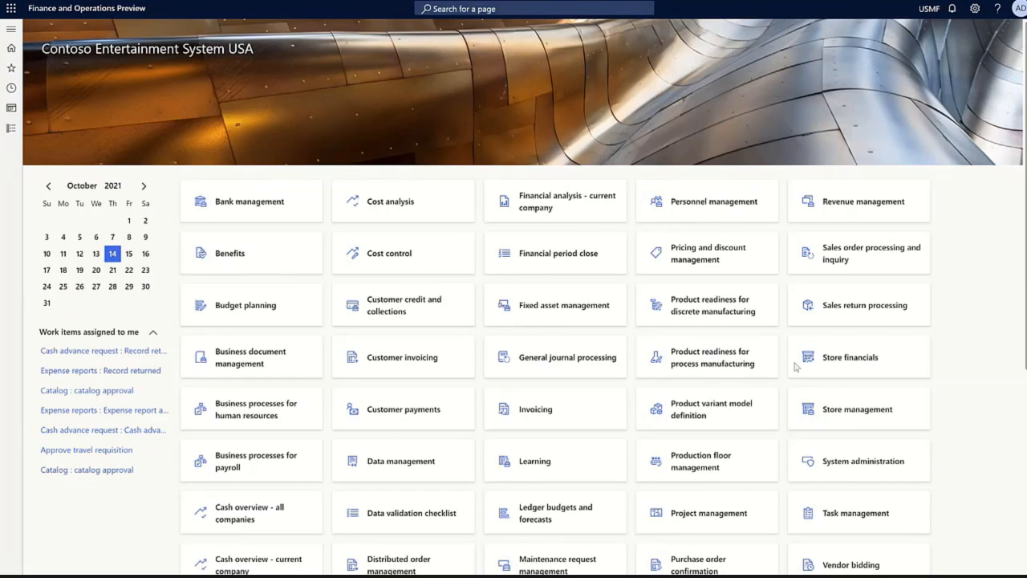
- Open the Employee self service workspace and show the position information for the manager's team
scroll(524, 297, "down", 4)
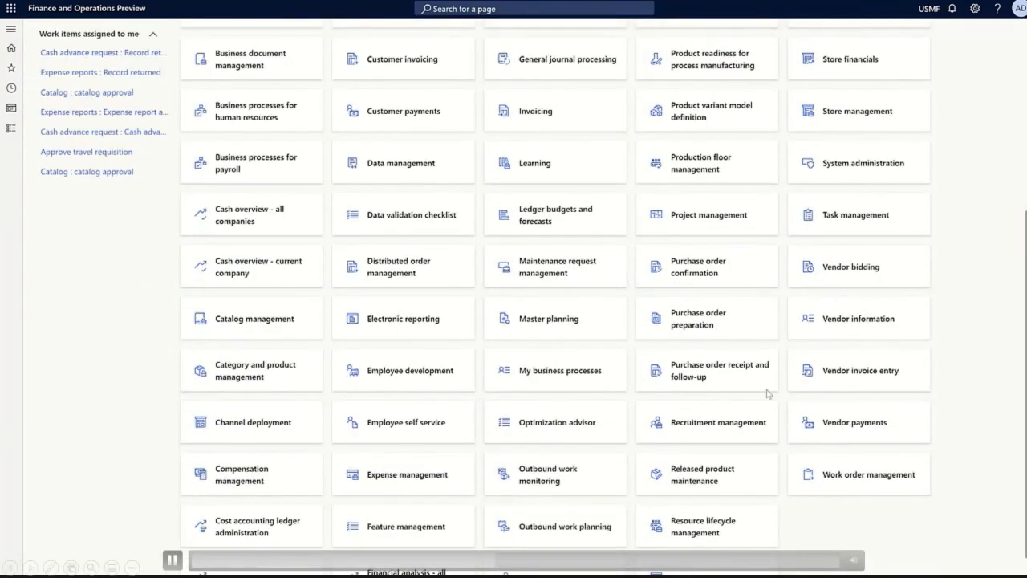
left_click(396, 436)
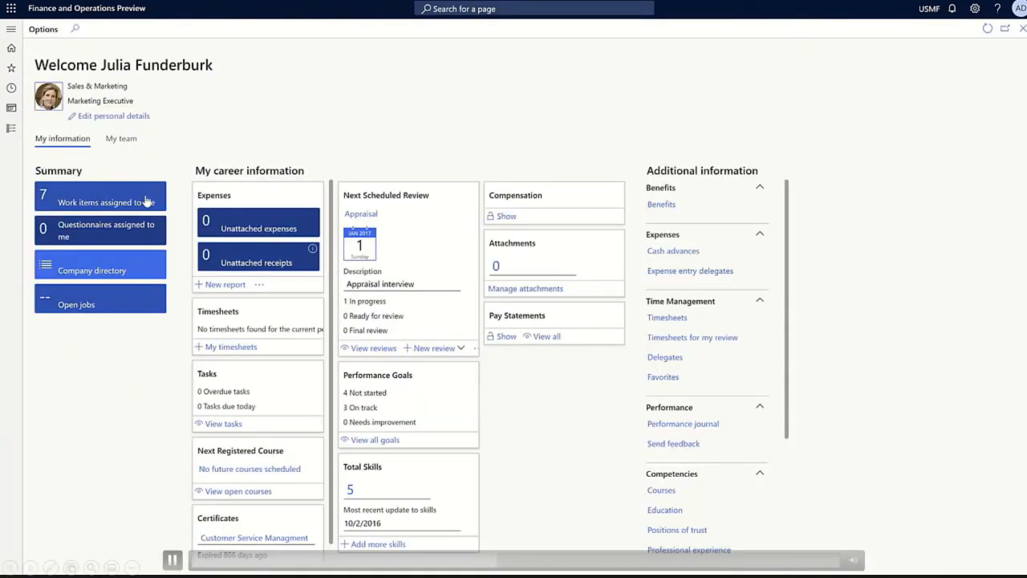
left_click(121, 139)
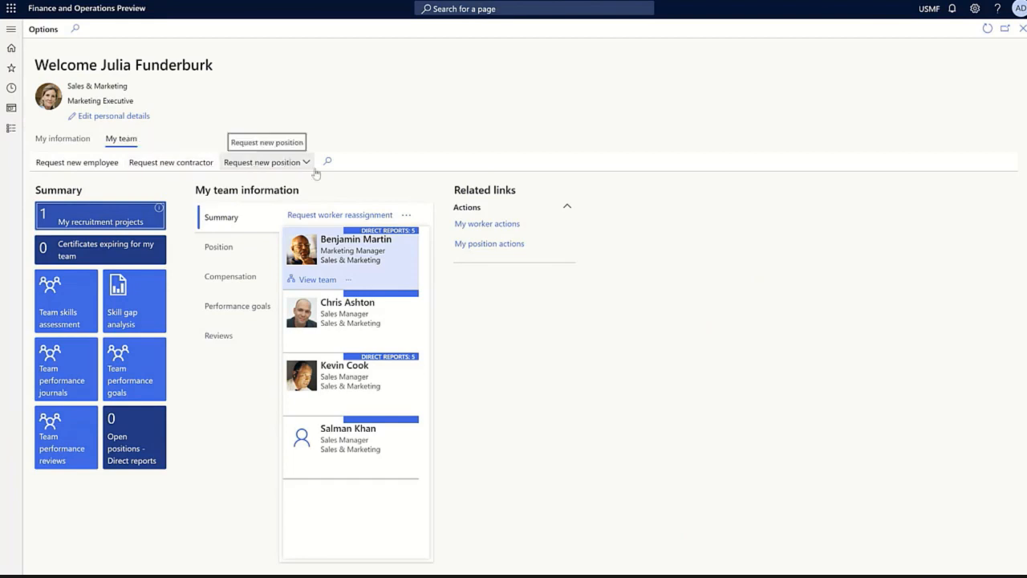
left_click(227, 251)
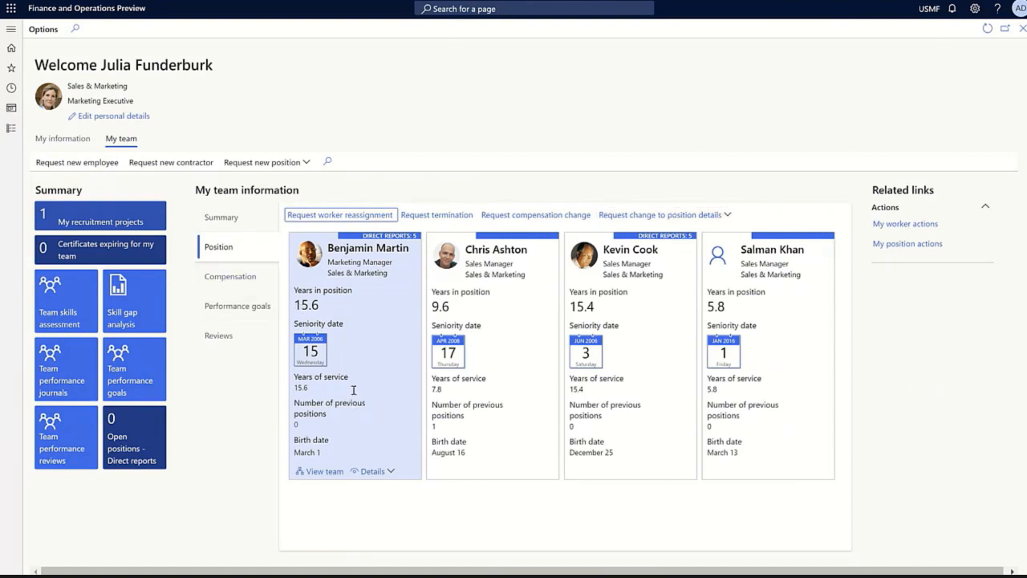
- Request a new position with the personnel action type NewPosAction and the reason code OrgGrowth, and continue to its details
left_click(284, 167)
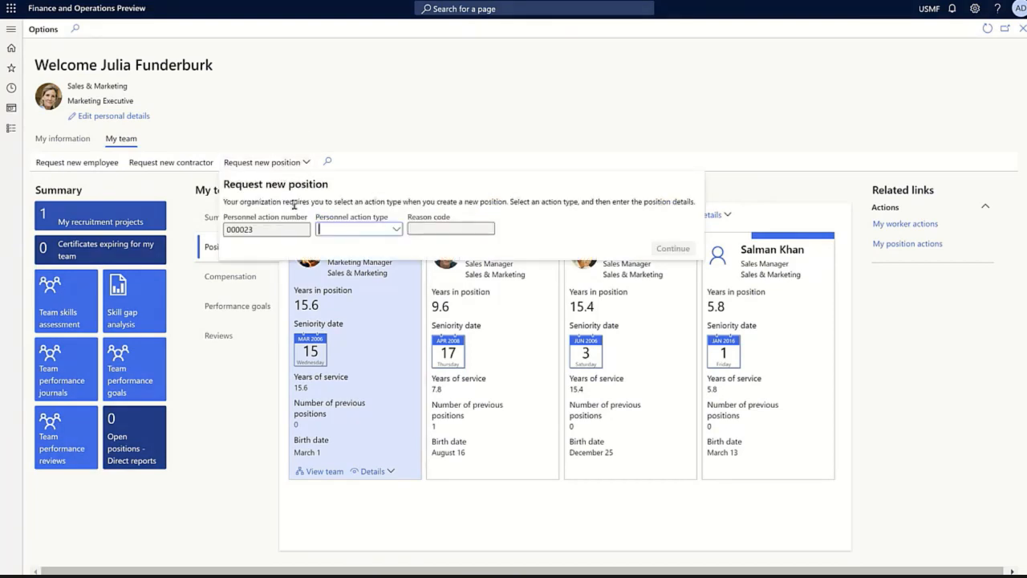
left_click(396, 229)
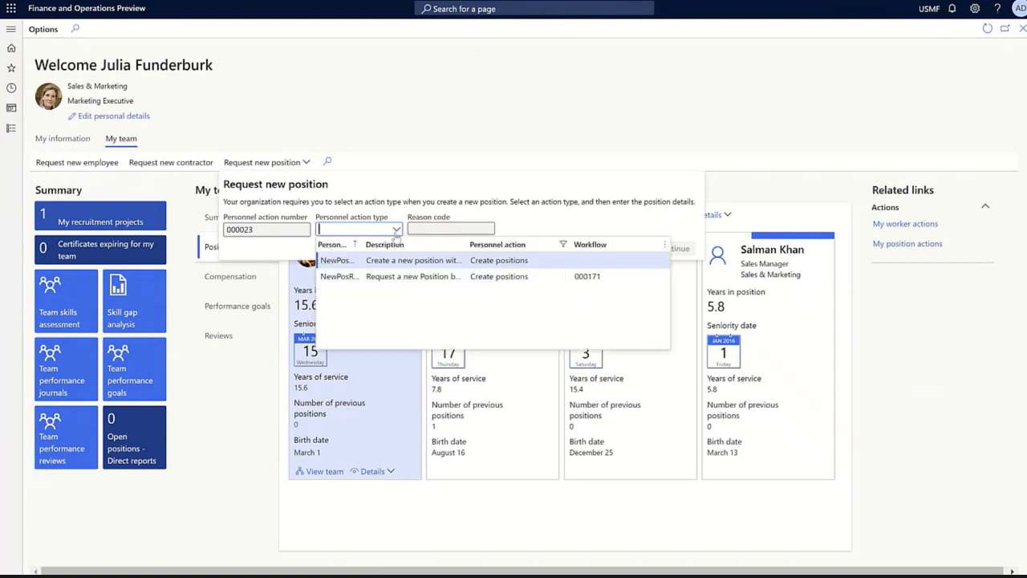
left_click(347, 261)
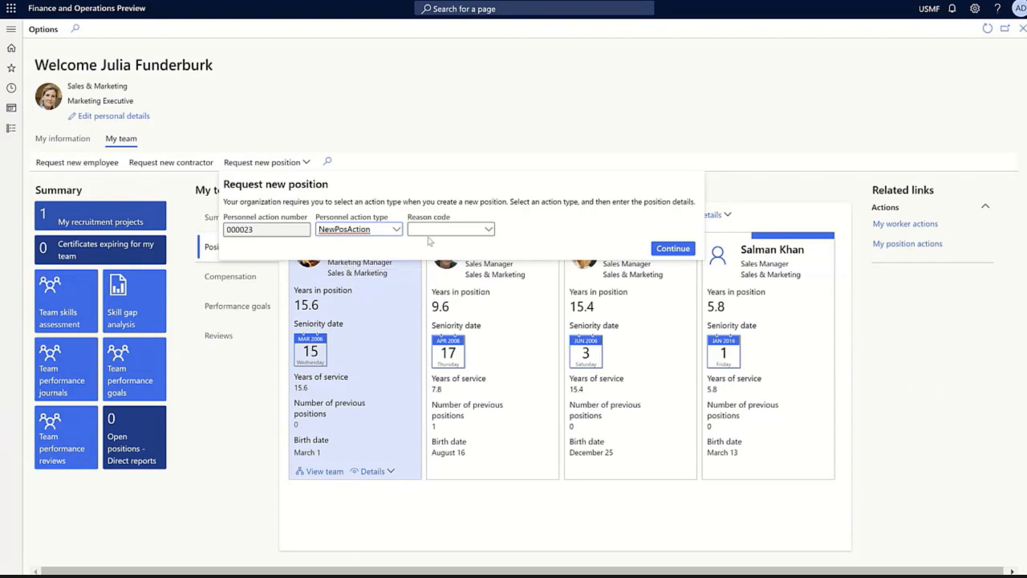
left_click(469, 229)
left_click(488, 229)
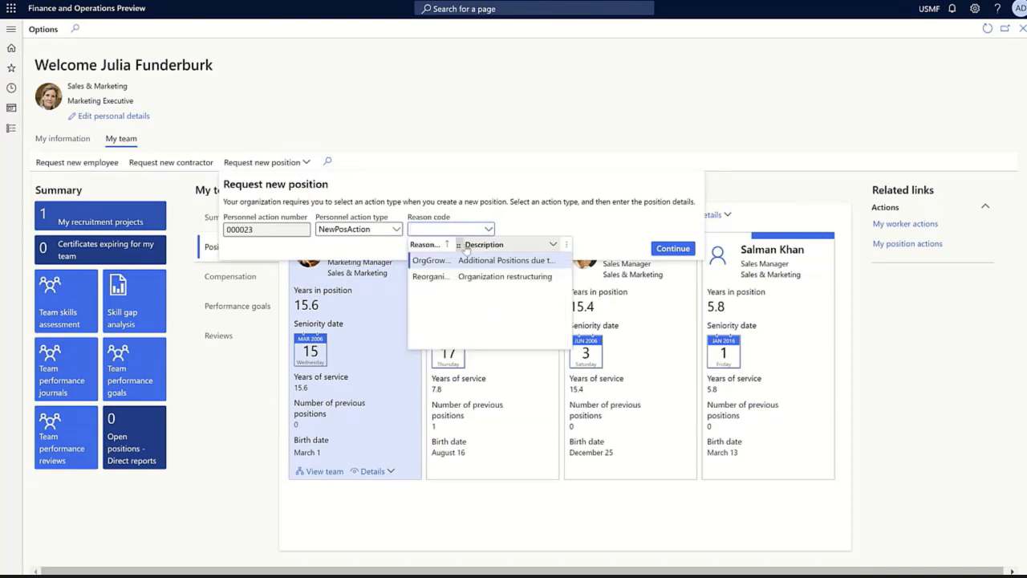
left_click(434, 267)
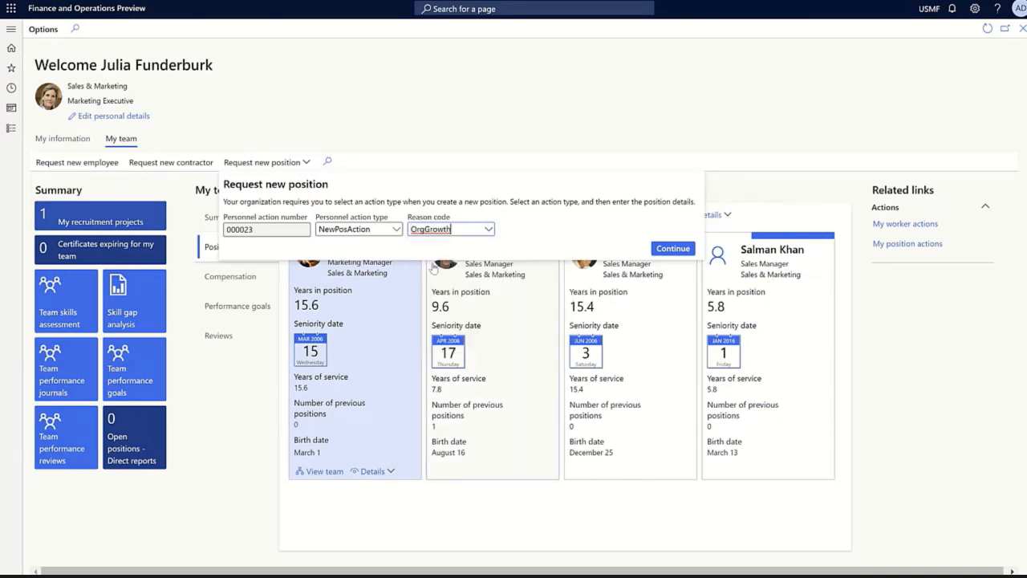
left_click(670, 249)
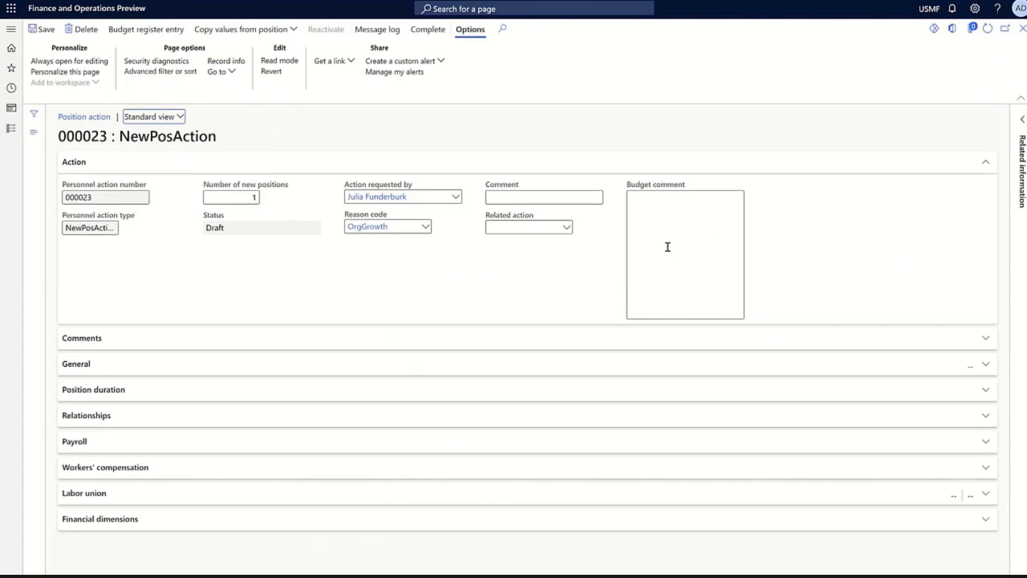
- In the new position action's general details, set the job to Accountant and the reports-to position to 000105
left_click(667, 247)
left_click(89, 344)
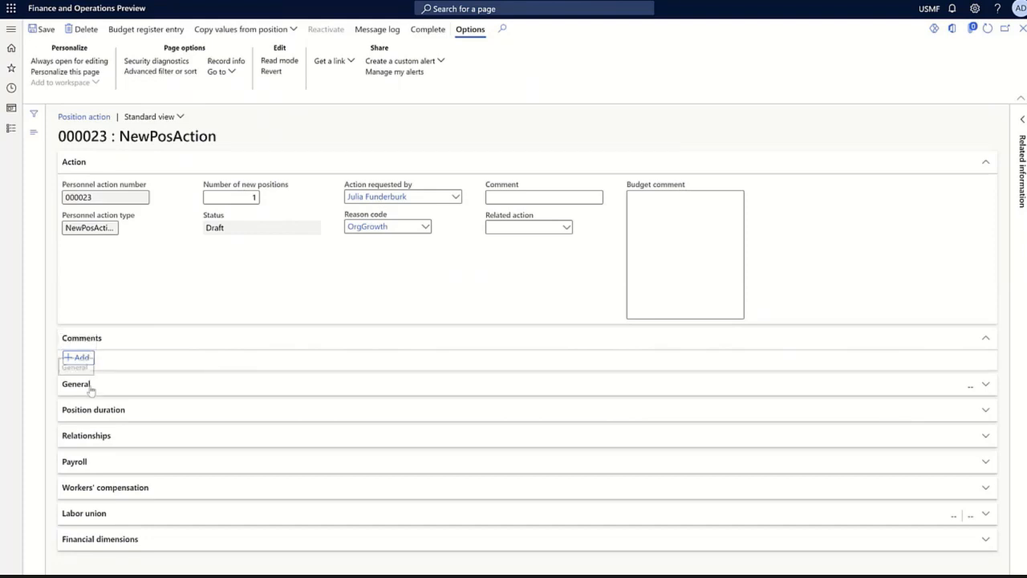
left_click(91, 385)
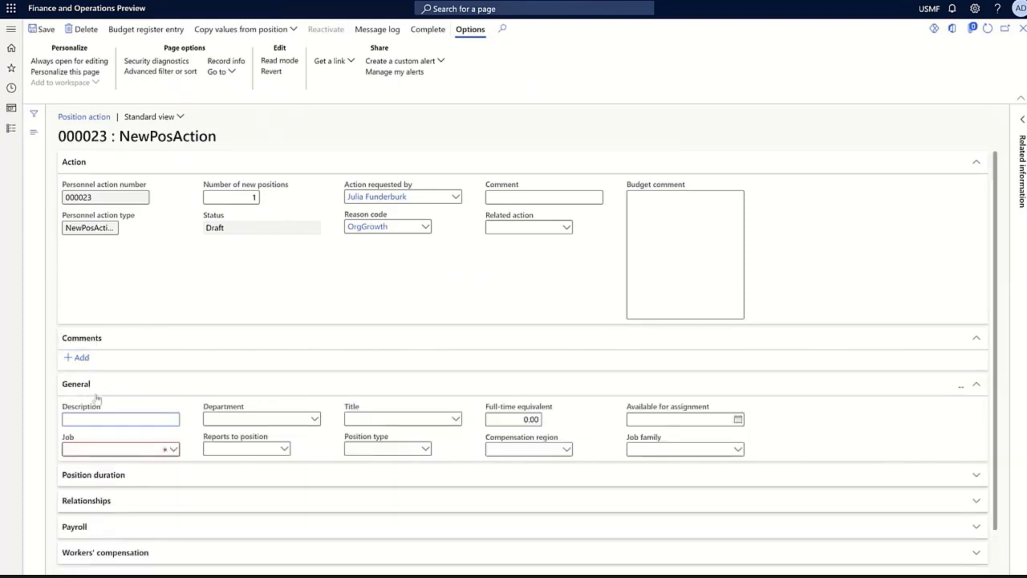
left_click(130, 449)
left_click(174, 449)
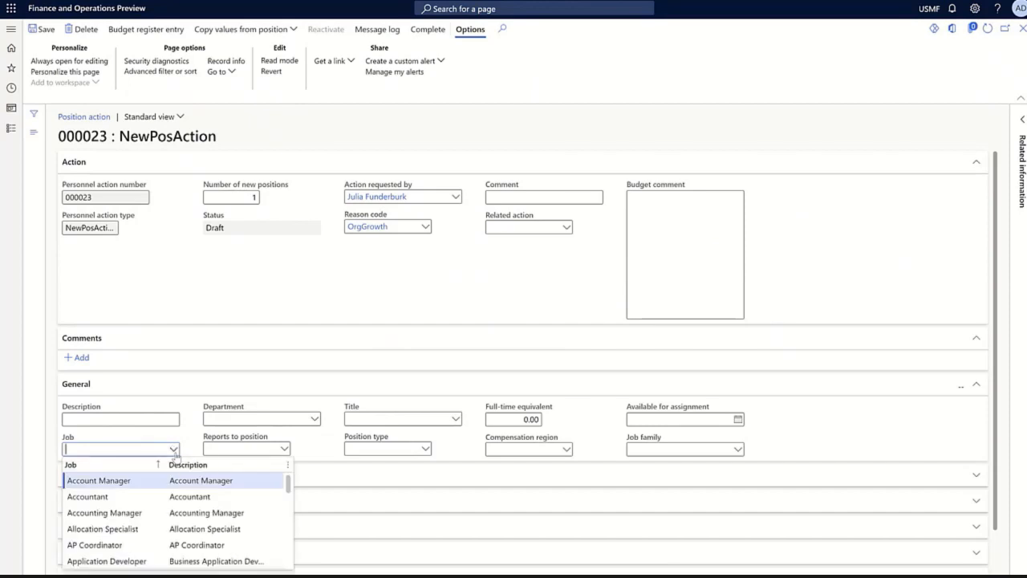
left_click(112, 495)
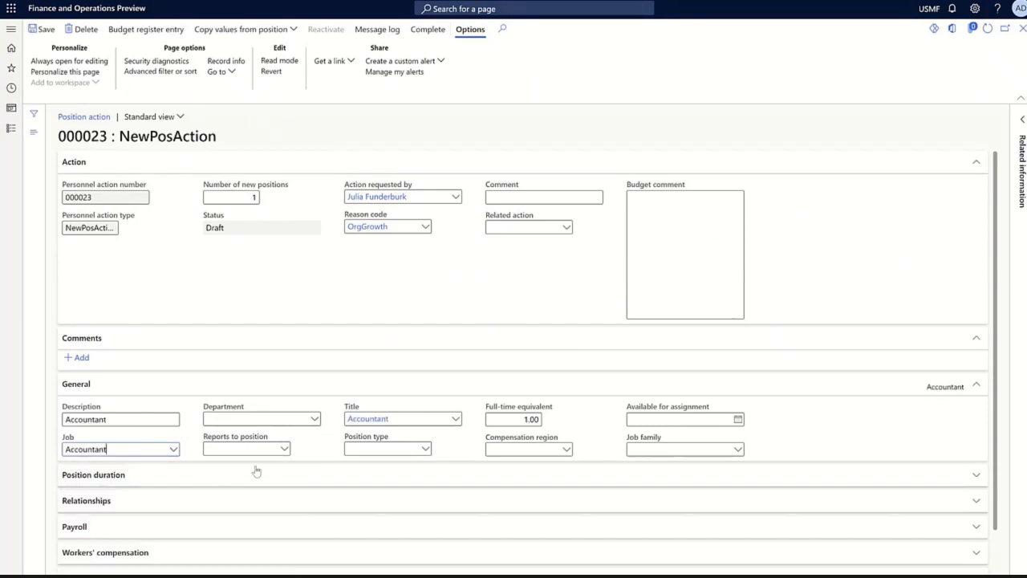
left_click(281, 448)
left_click(284, 449)
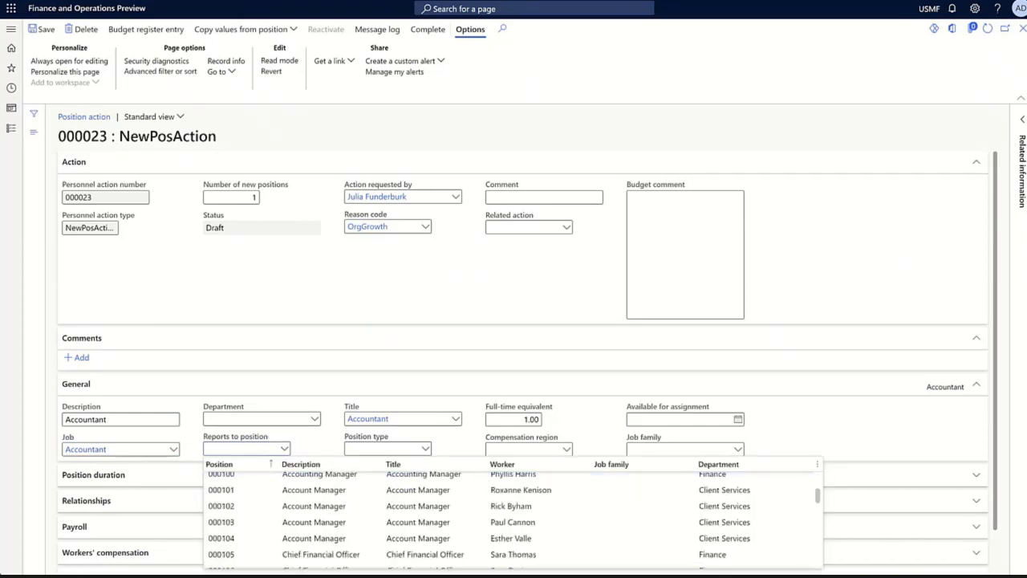
left_click(236, 554)
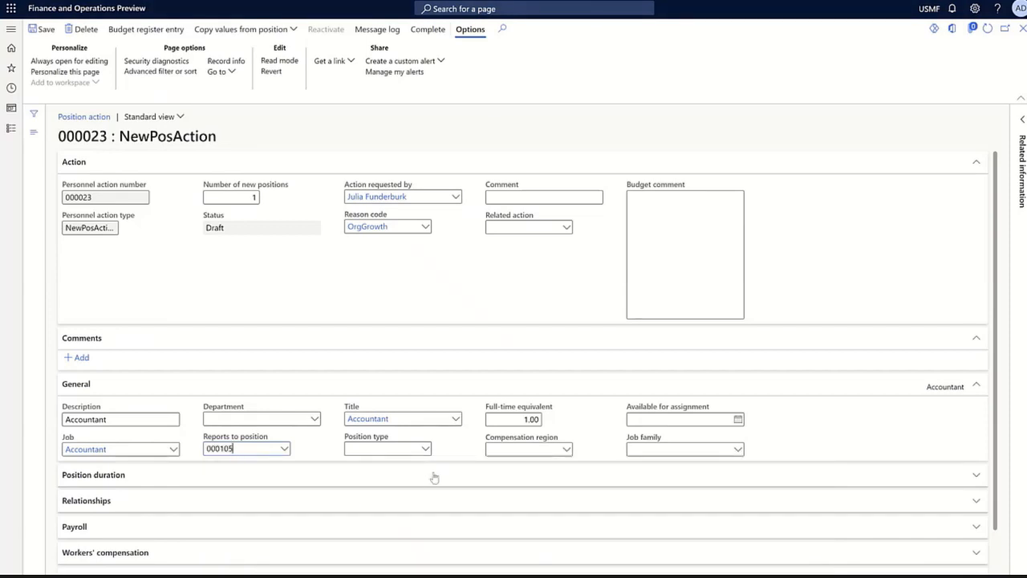
- Check the position's duration and relationships, complete the new position action, and return to Employee self service
left_click(148, 482)
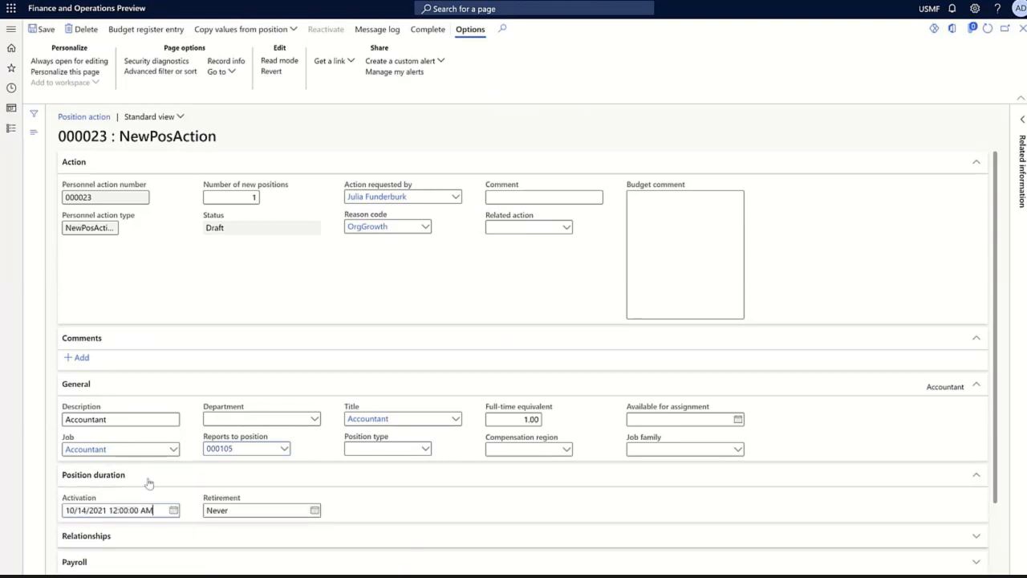
left_click(138, 544)
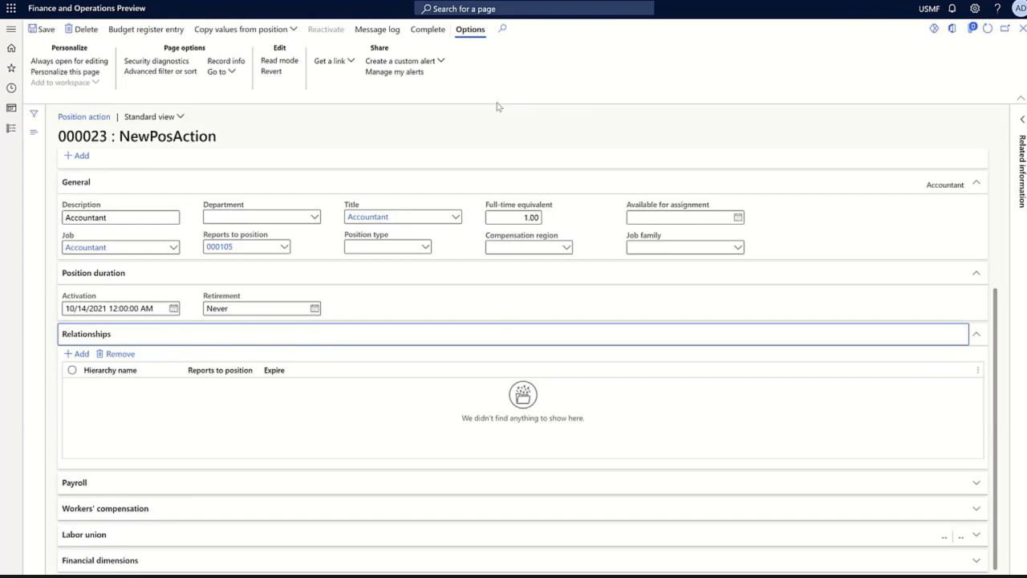
left_click(428, 32)
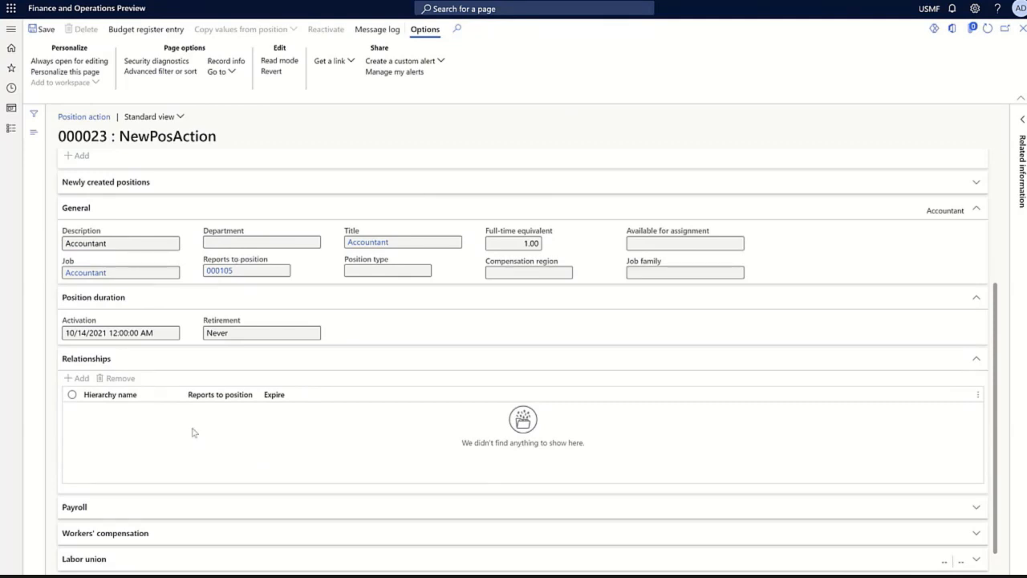
scroll(265, 259, "up", 5)
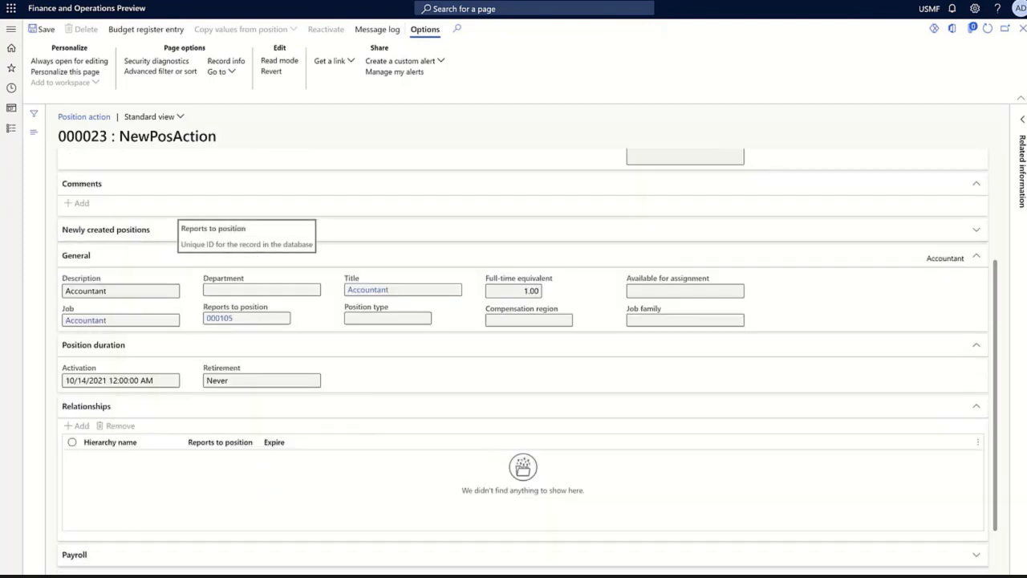
left_click(1023, 29)
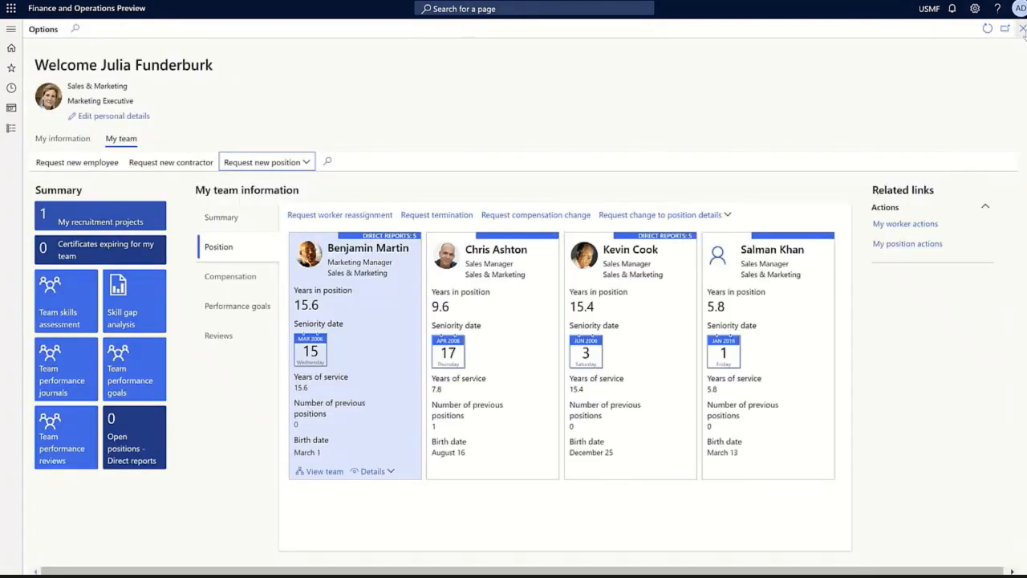
- Open the list of all positions in Human resources and sort it by position number in descending order
left_click(11, 129)
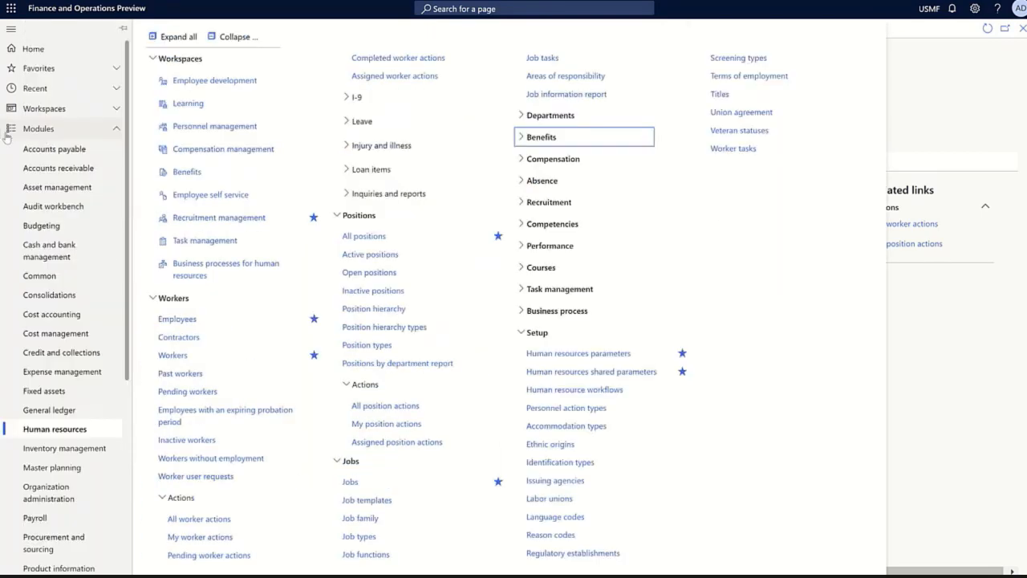
left_click(366, 235)
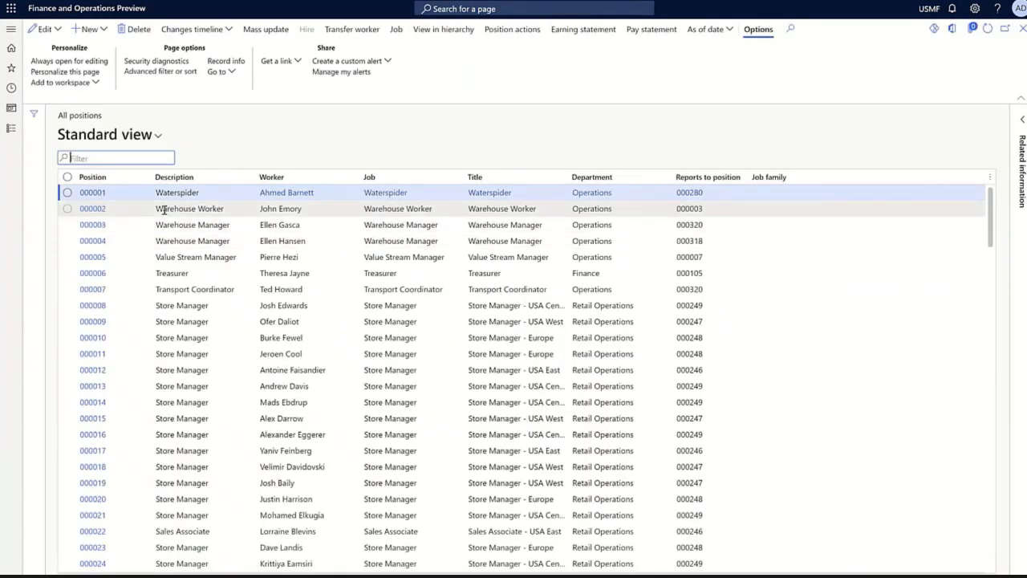
left_click(94, 176)
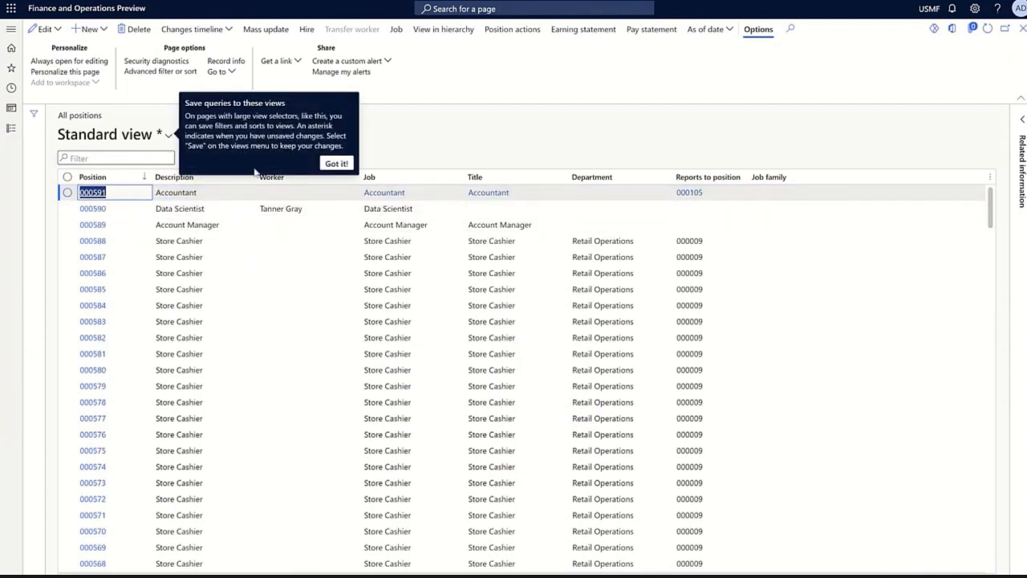
left_click(337, 165)
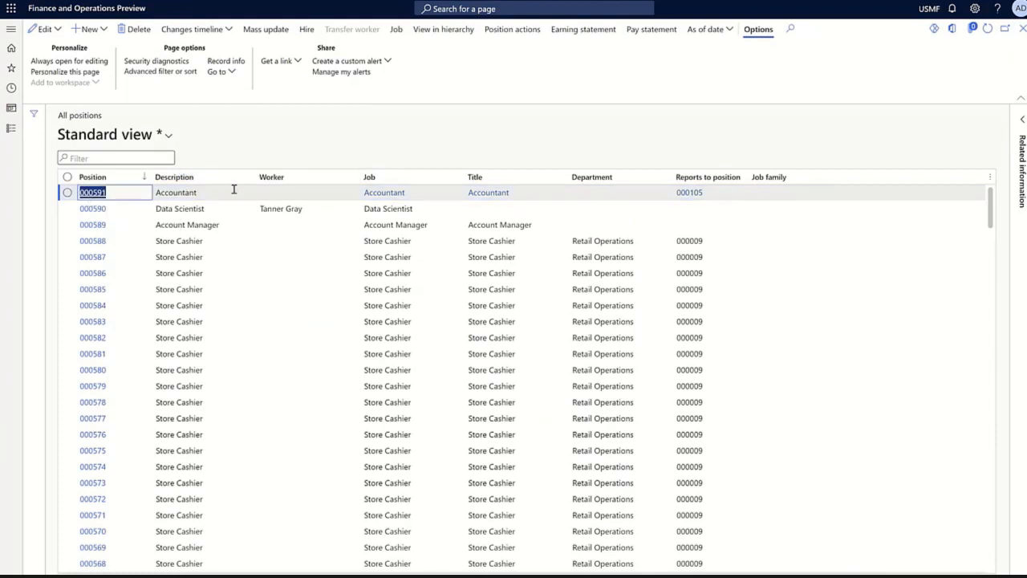
- Open the new Accountant position, review the position actions recorded for it, and return to its details
left_click(94, 195)
left_click(93, 194)
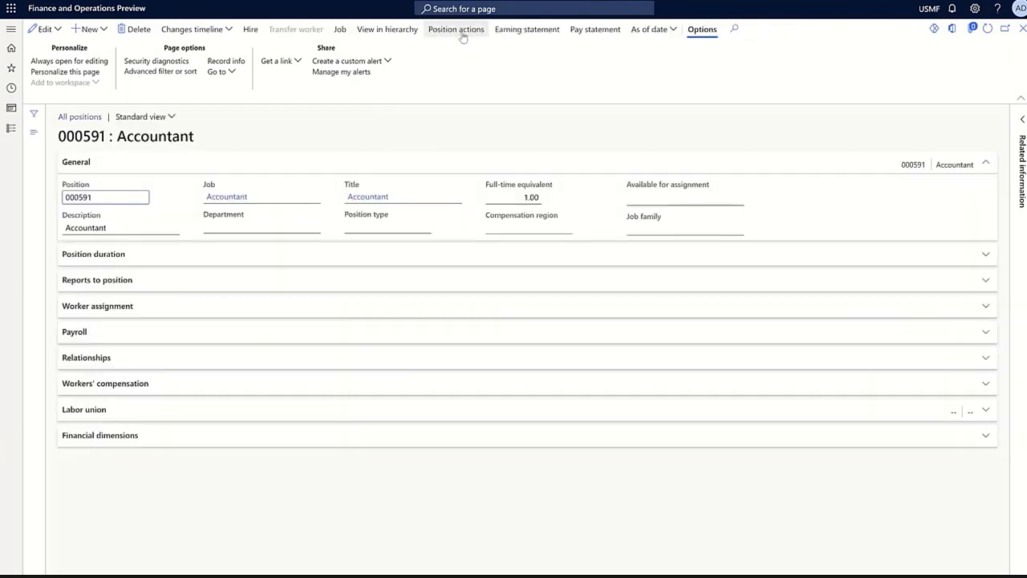
left_click(463, 33)
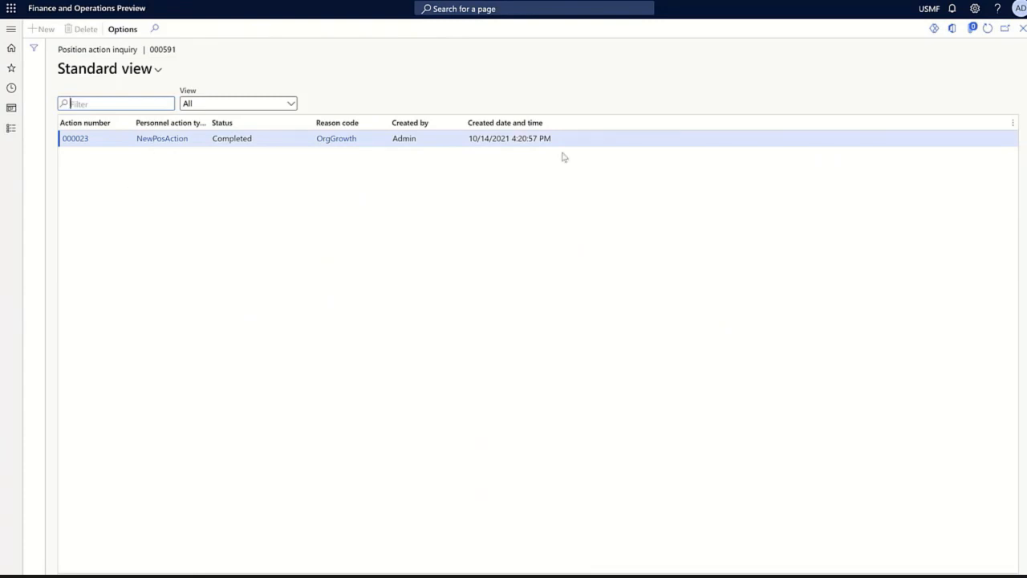
left_click(1022, 29)
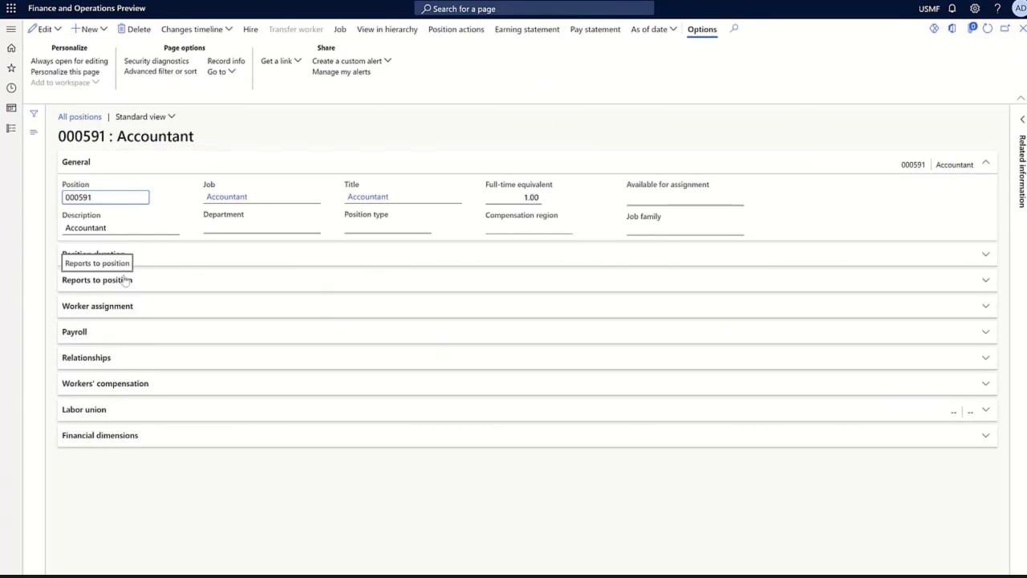
- Start an edit of the Accountant position with the personnel action type EditPosAction, leaving the reason code empty, and continue
left_click(44, 29)
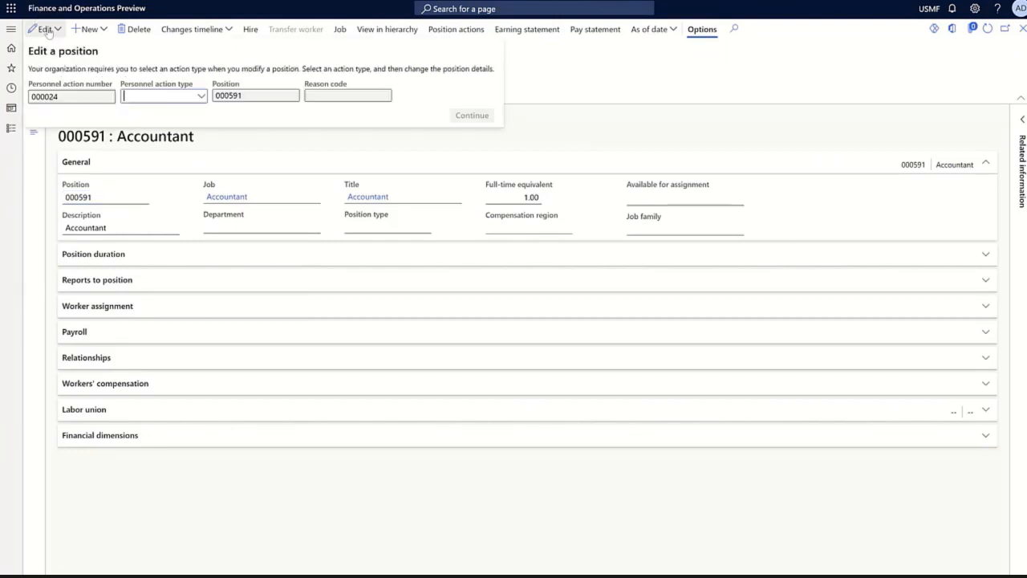
left_click(200, 96)
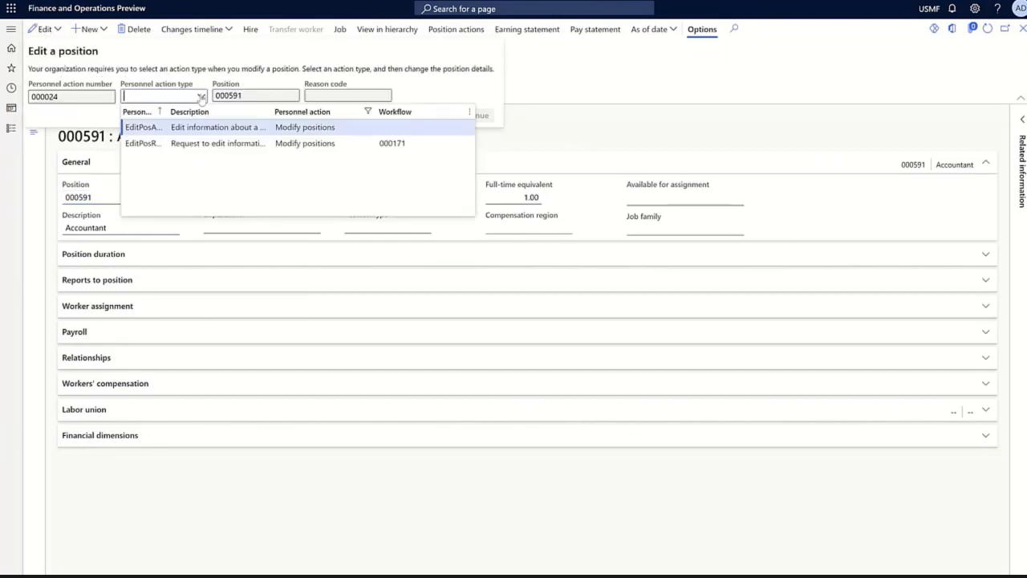
left_click(143, 128)
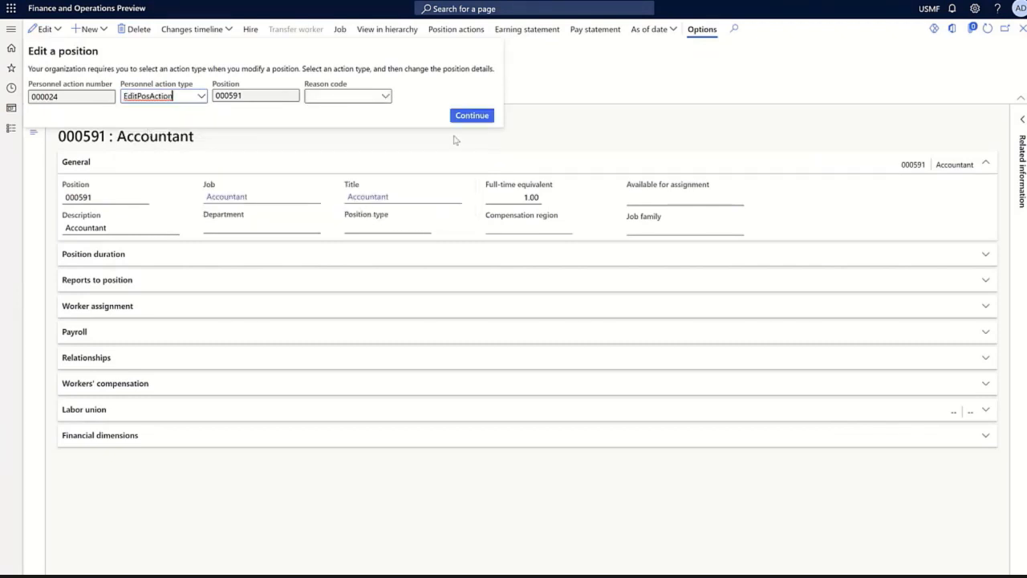
left_click(475, 118)
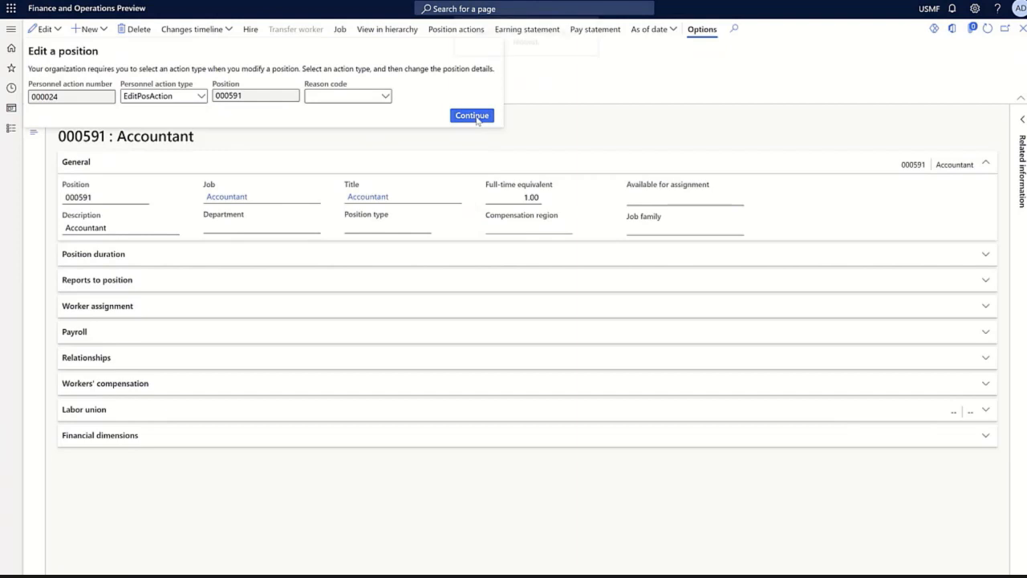
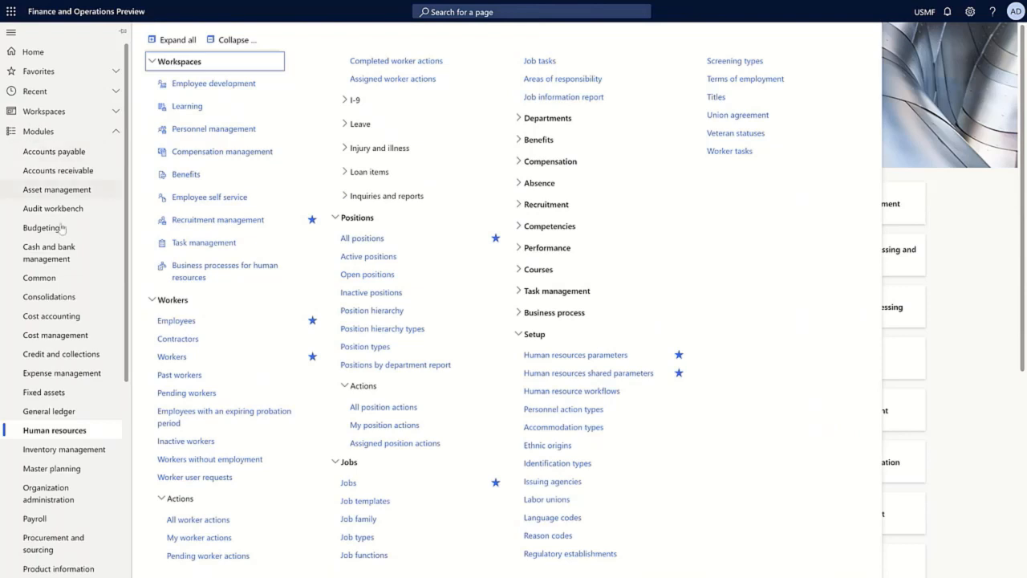
- Open the Workers list, select the fifth worker, and review the changes timeline for that worker before closing it
left_click(172, 358)
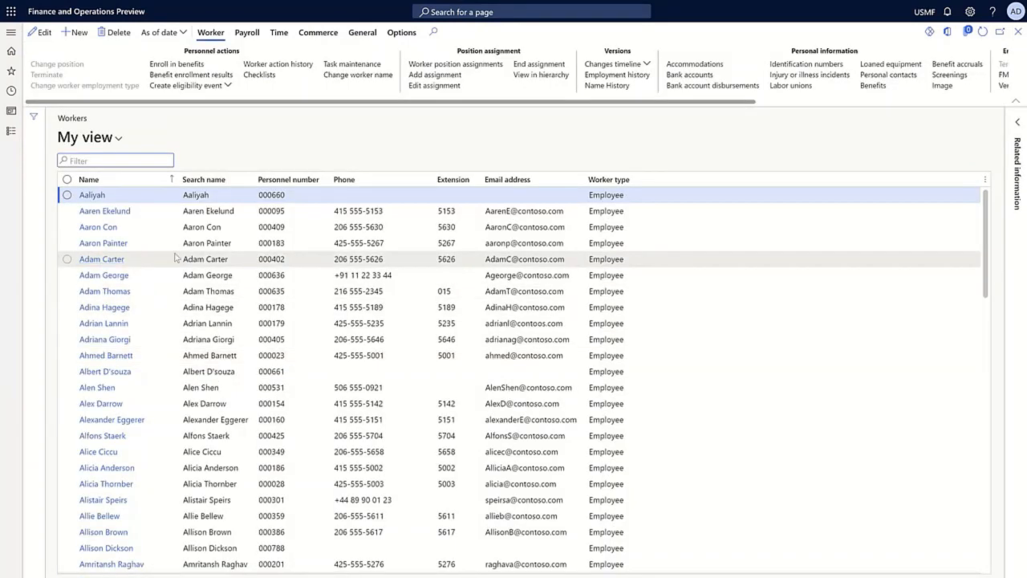
left_click(200, 260)
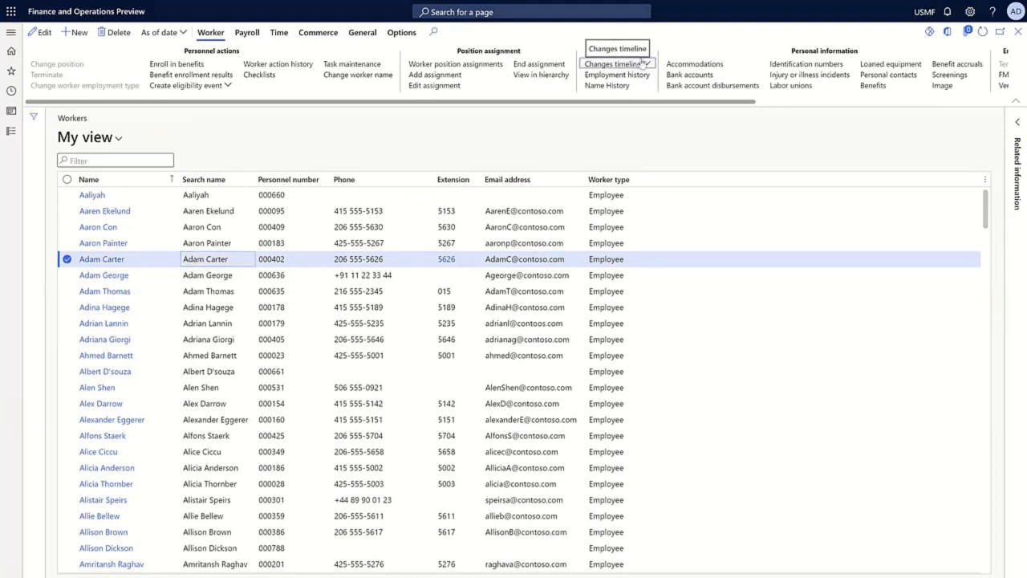
left_click(642, 63)
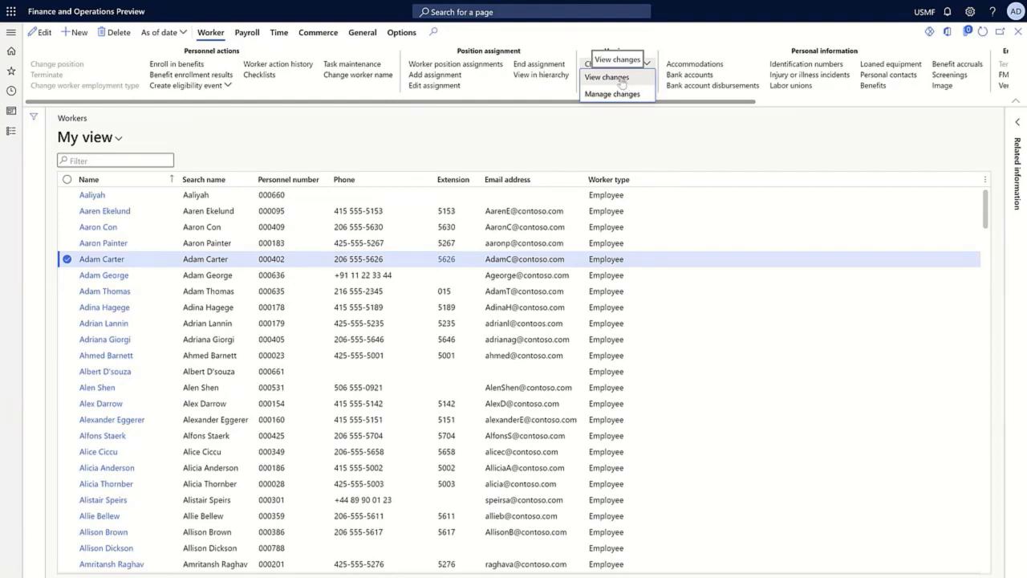
left_click(621, 81)
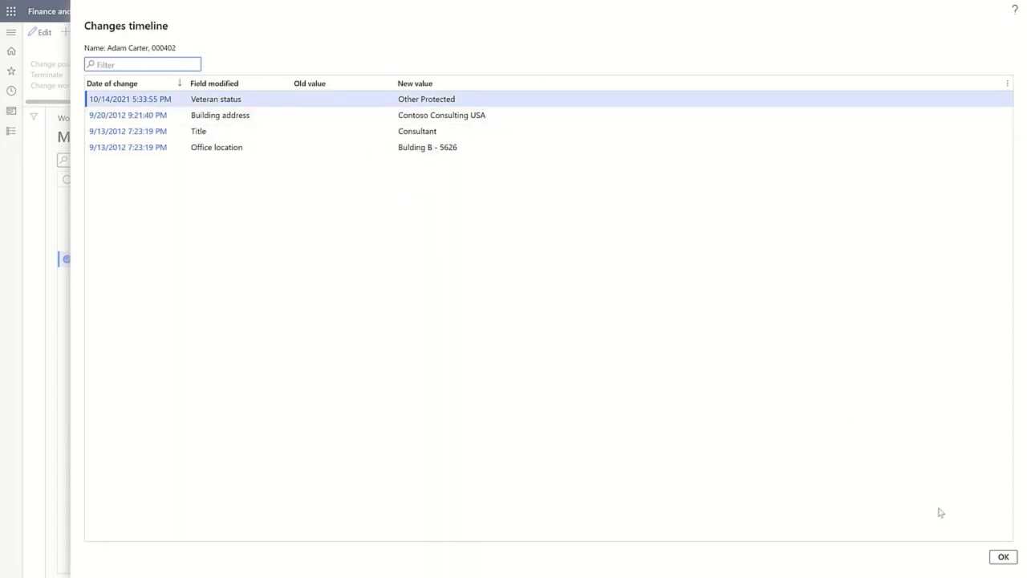
left_click(1002, 558)
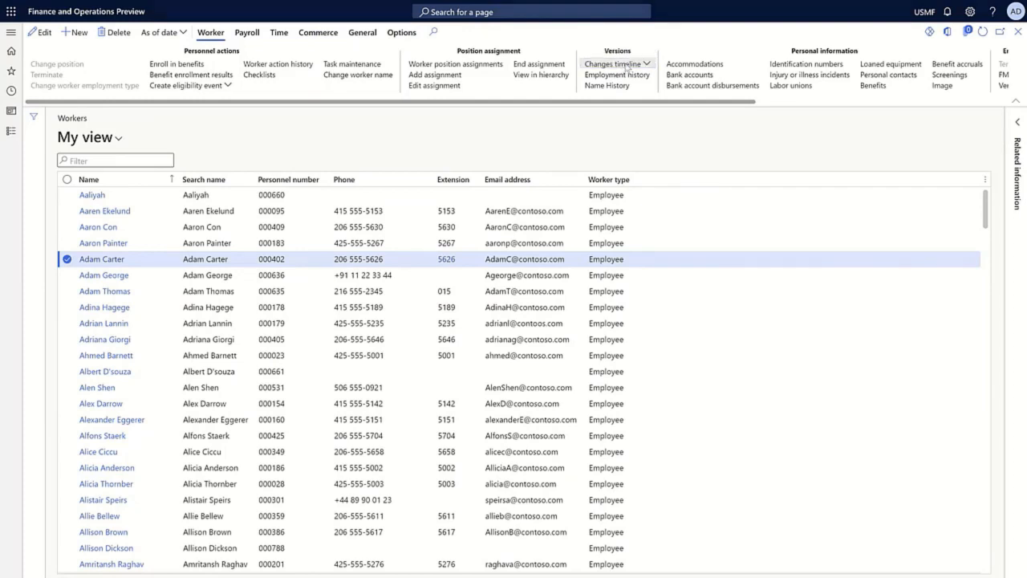
- Open Manage changes for the selected worker and examine the dated versions of the personal information and worker summary
left_click(626, 68)
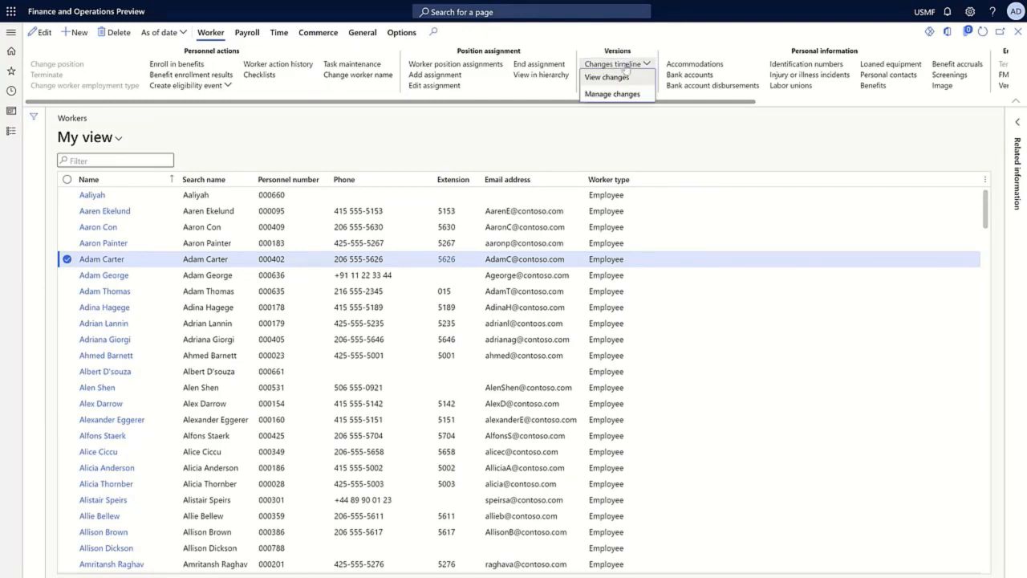
left_click(602, 95)
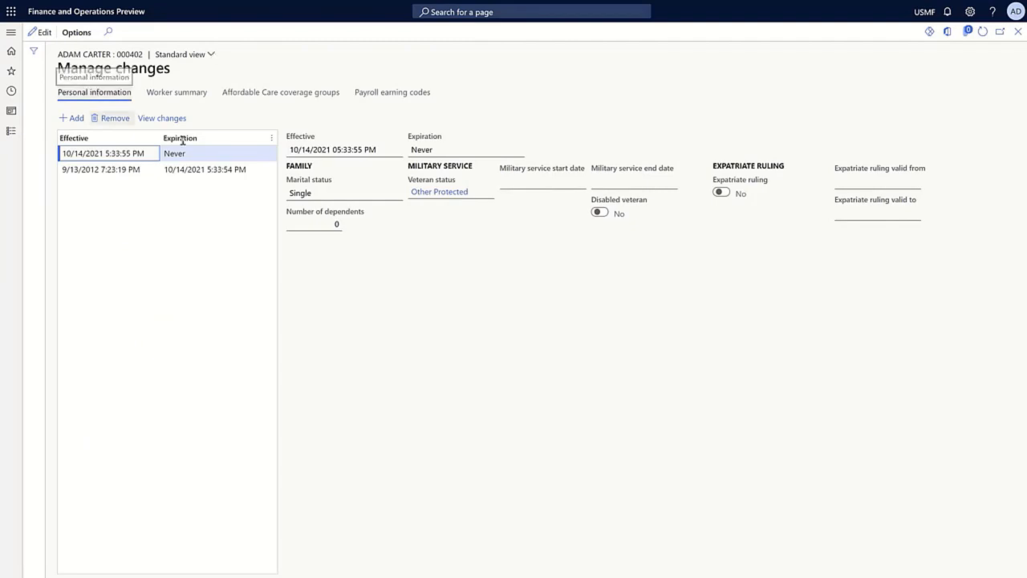
left_click(126, 151)
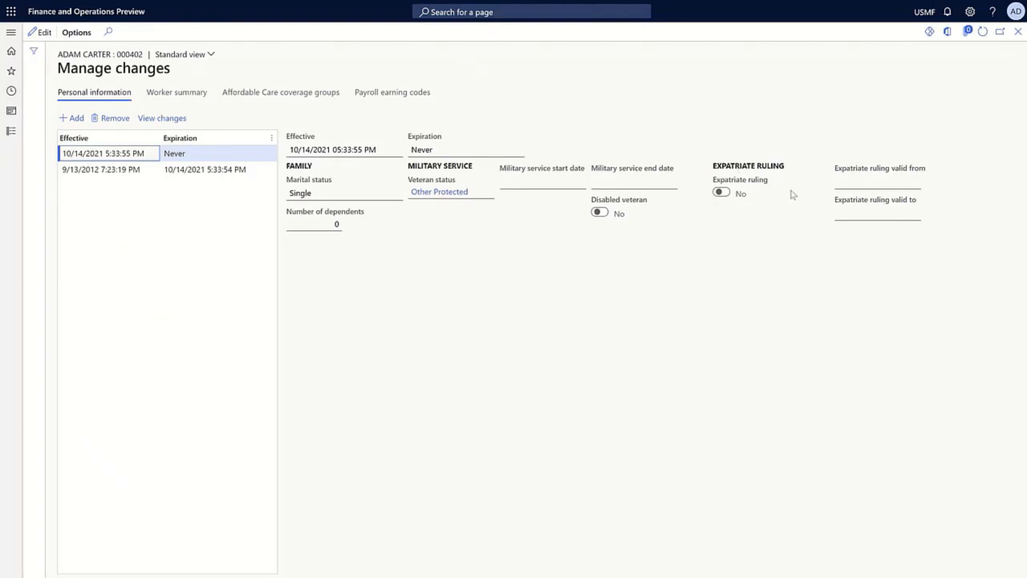
left_click(178, 92)
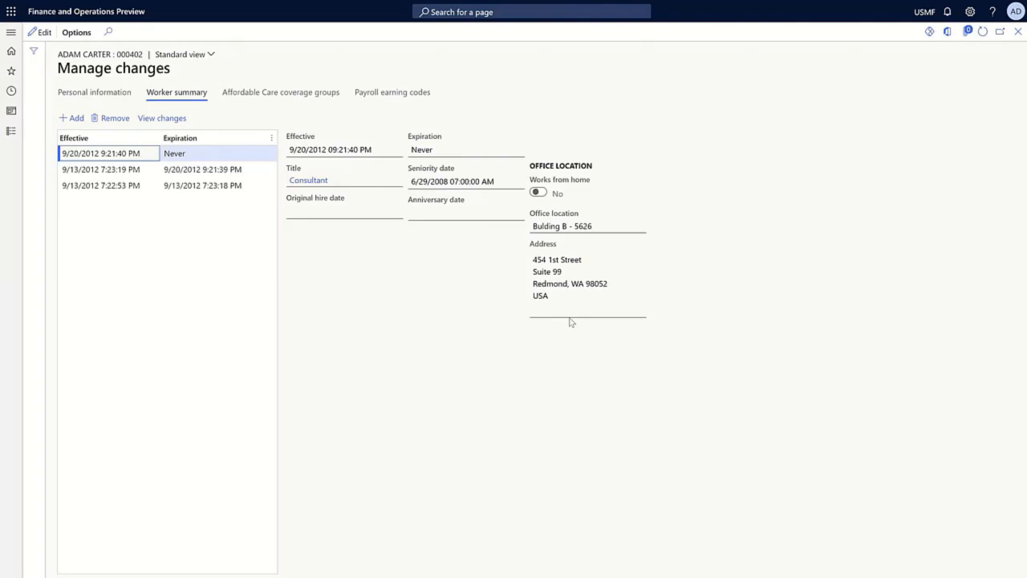
- Show the worker's Affordable Care coverage groups for the company USSI
left_click(261, 95)
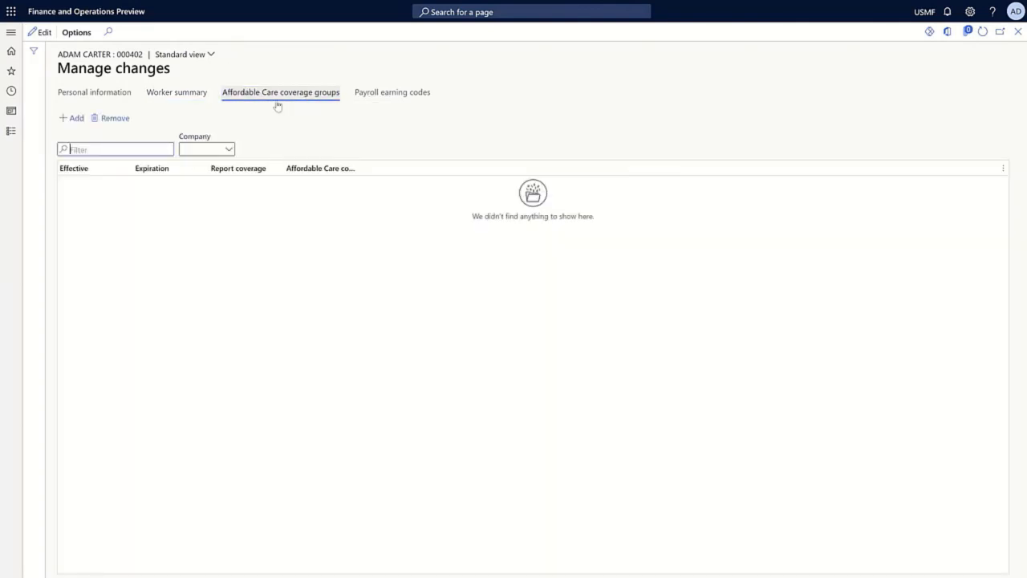
left_click(230, 150)
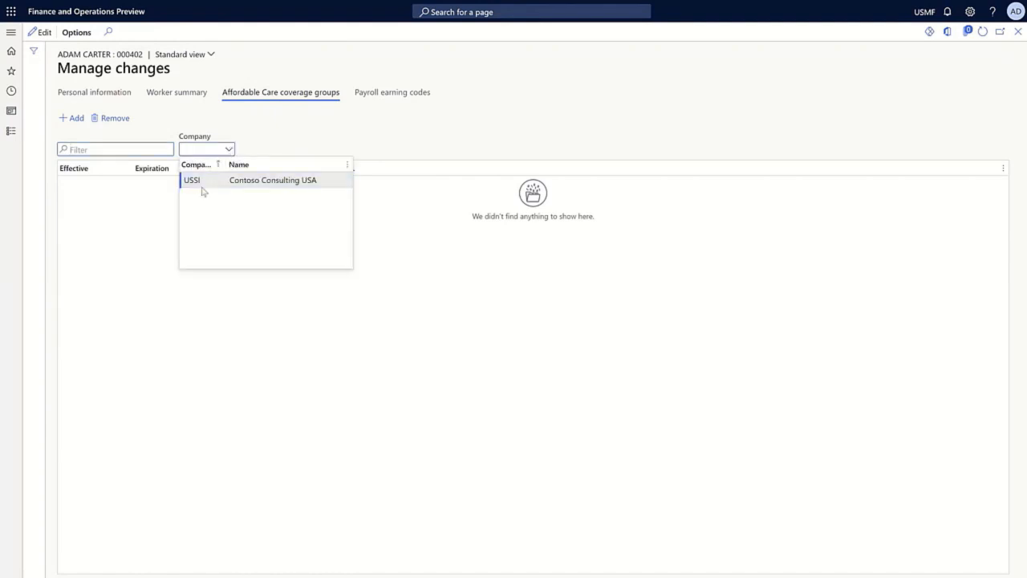
left_click(205, 182)
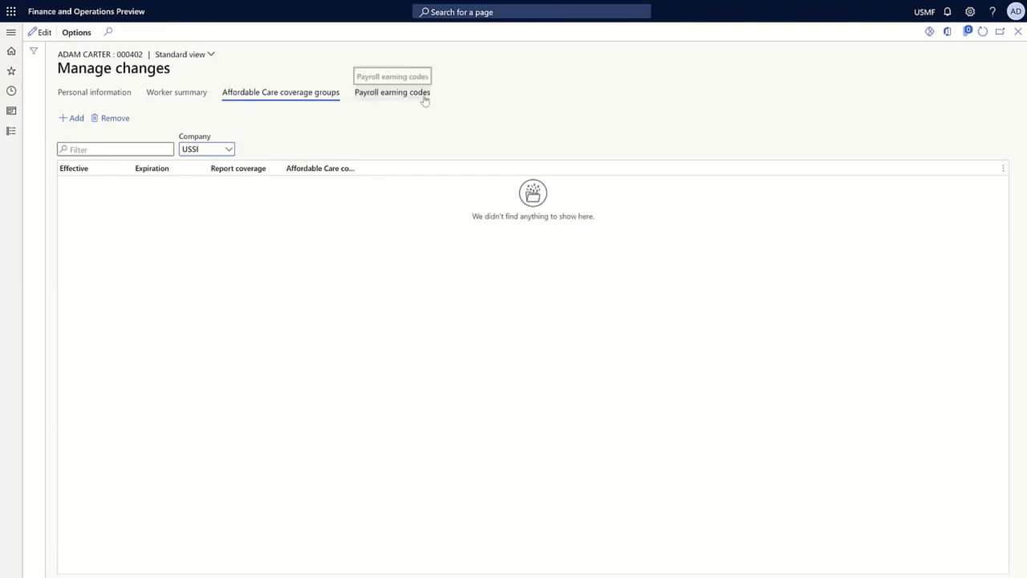
- Check the worker's payroll earning codes, and review the field changes in the latest personal information version before closing them
left_click(393, 92)
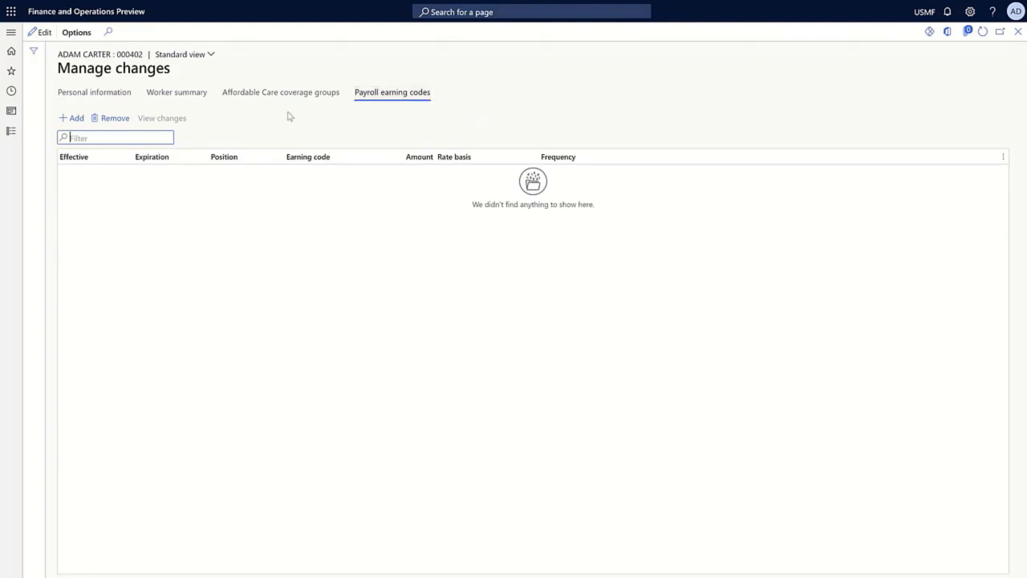
left_click(94, 95)
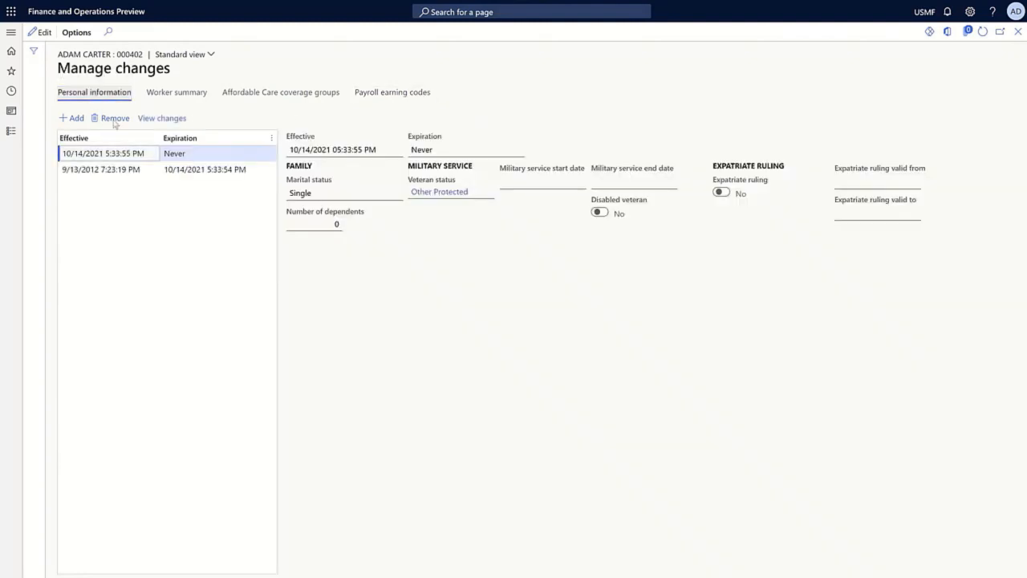
left_click(227, 158)
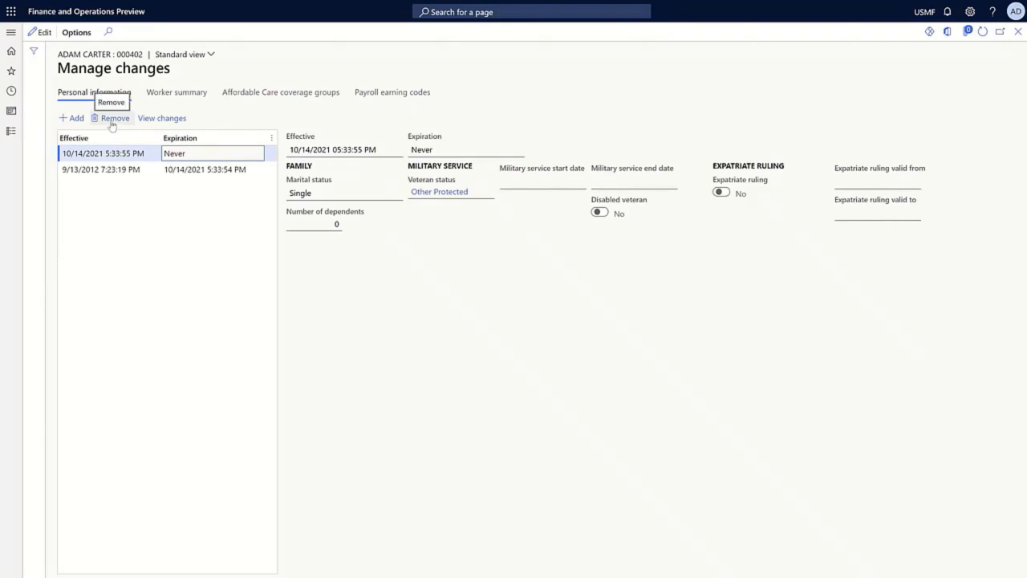
left_click(162, 118)
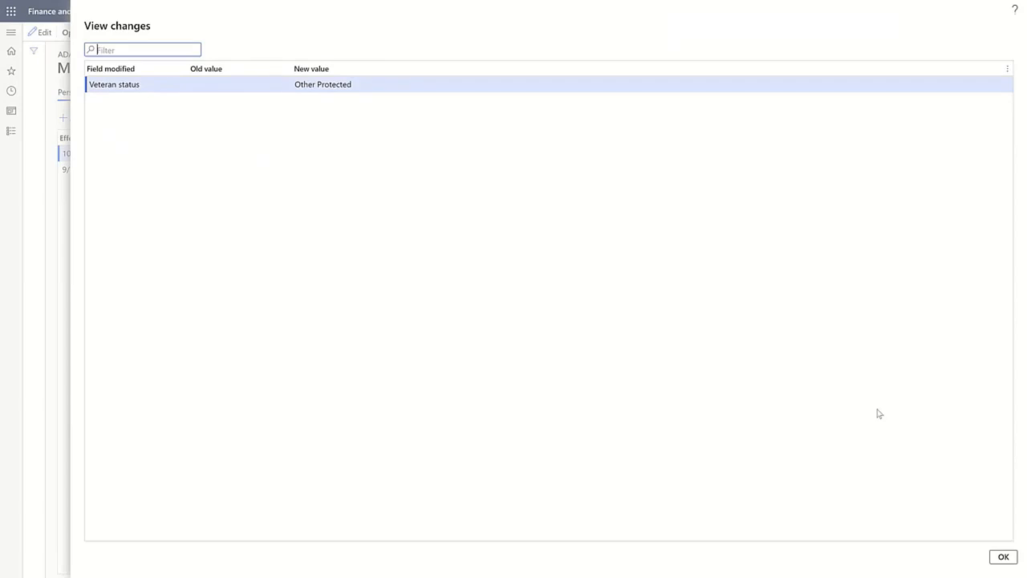
left_click(1016, 560)
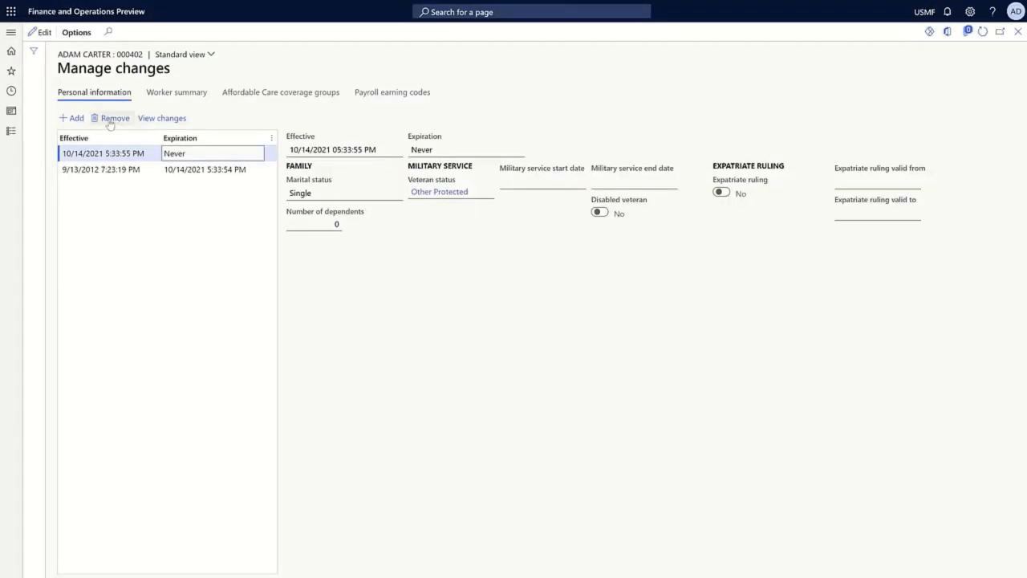
- Remove the latest personal information version, confirming the deletion, and return to the Workers list
left_click(112, 120)
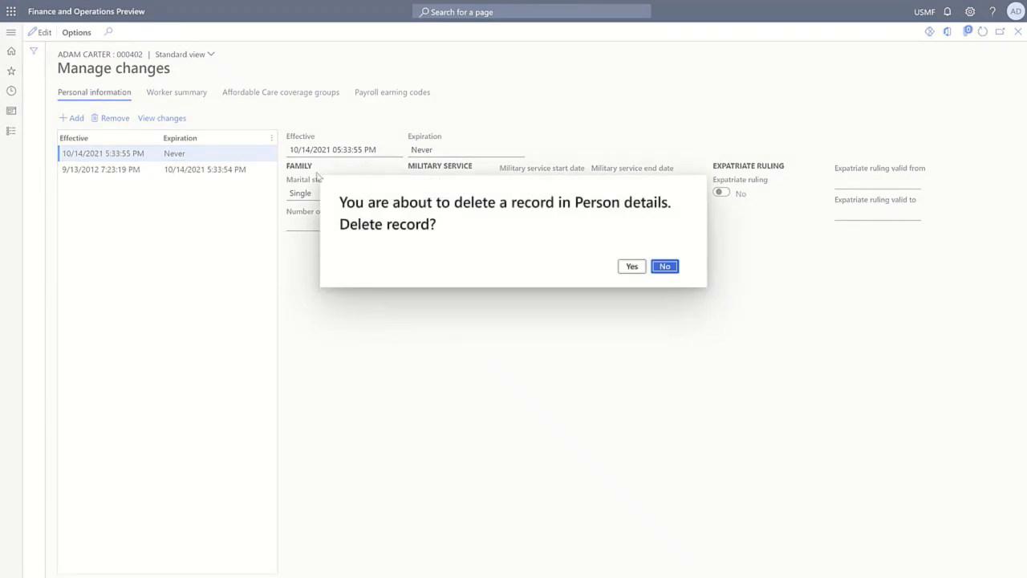
left_click(631, 267)
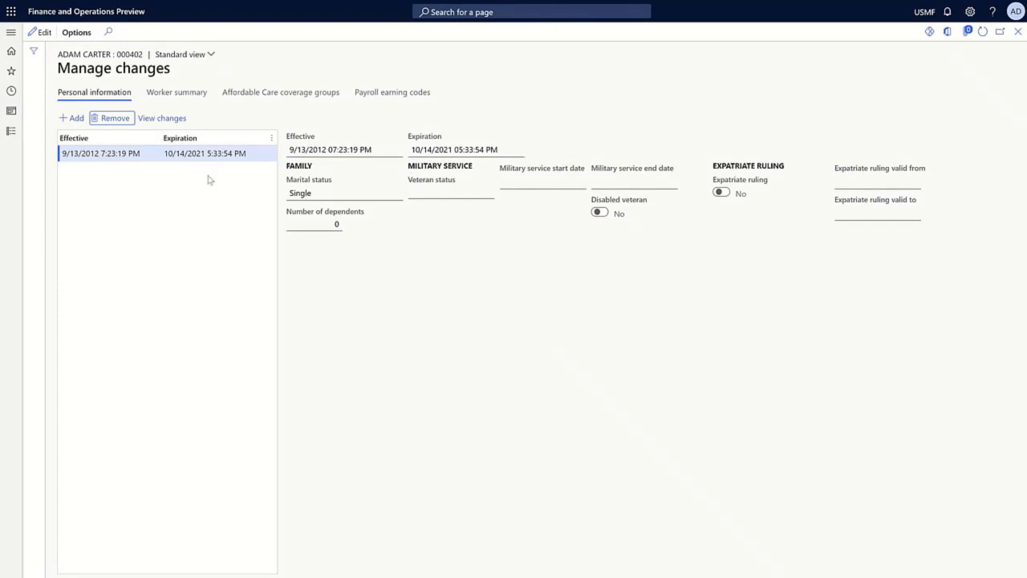
left_click(1018, 36)
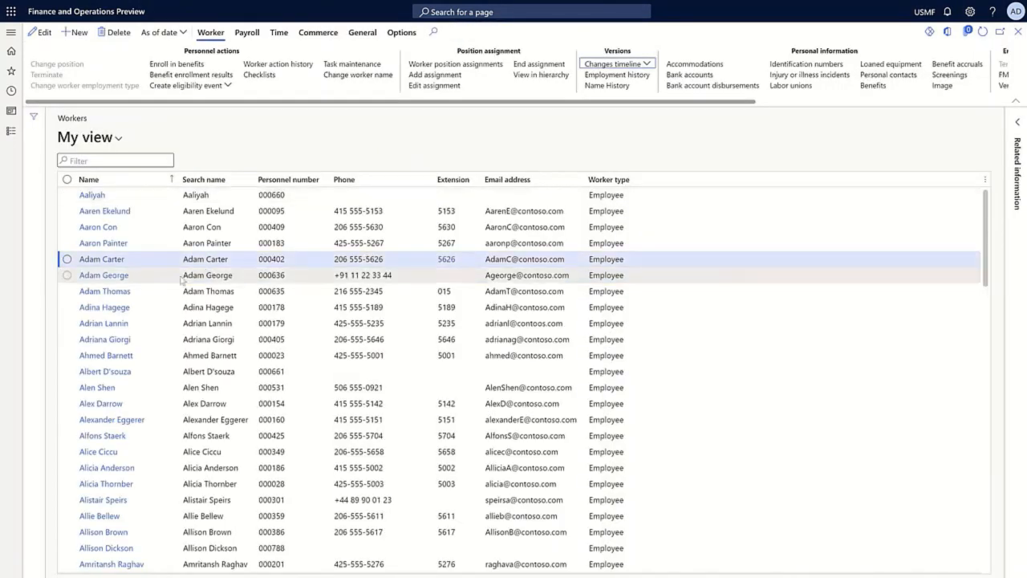
- Open the selected worker's record and set the veteran status under Personal information to Other Protected
left_click(97, 266)
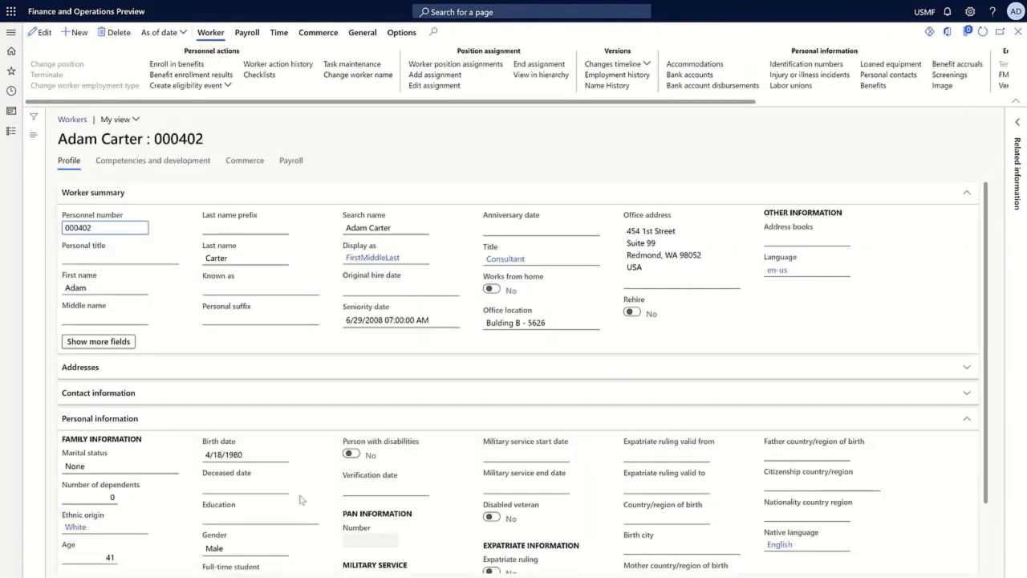
scroll(382, 512, "down", 2)
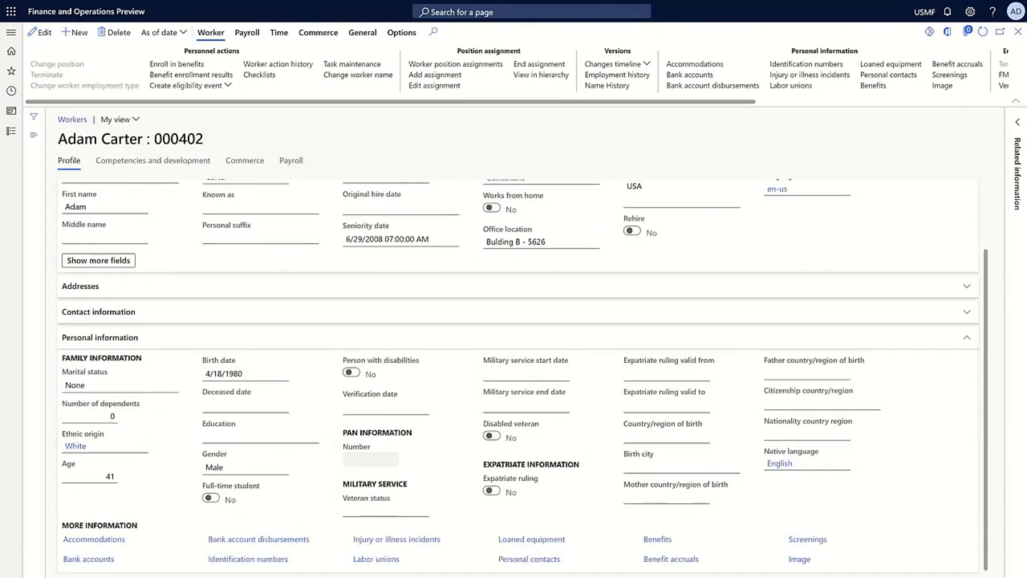
left_click(427, 513)
left_click(424, 510)
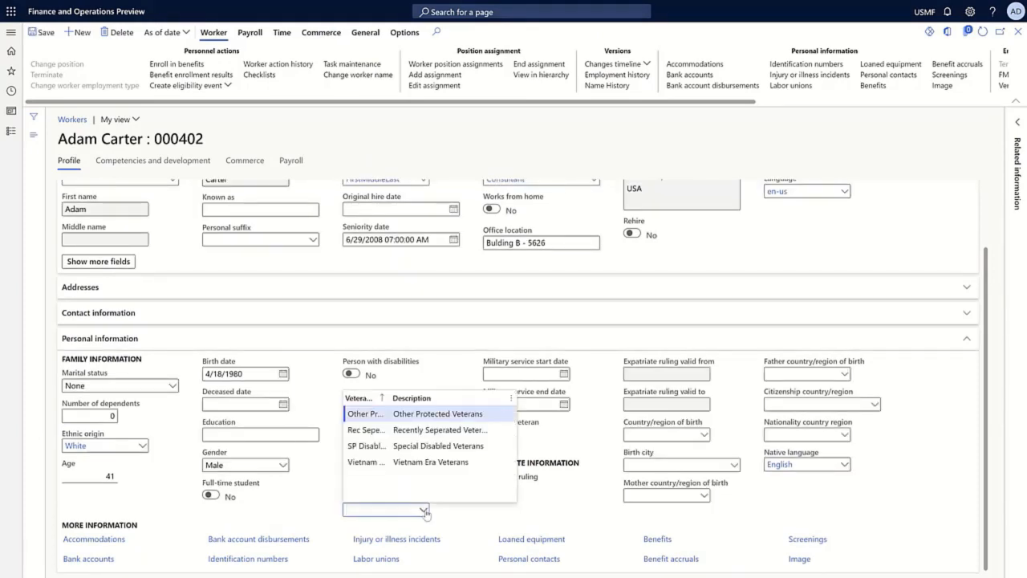
left_click(379, 417)
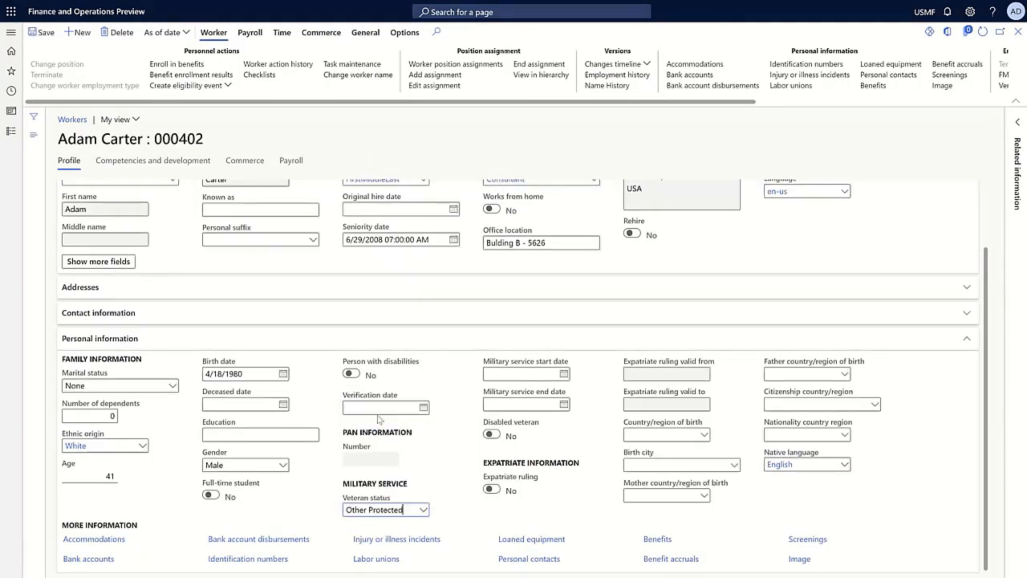
- Set the worker's military service start date to 11/1/2001 and end date to 10/31/2006
left_click(540, 372)
type("1/2001")
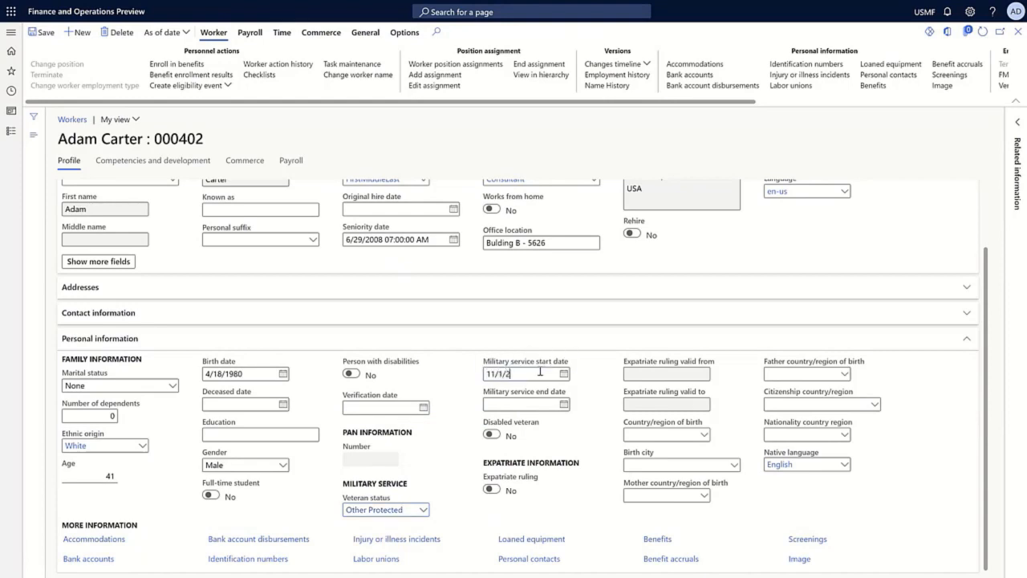
key("Tab")
type("10/")
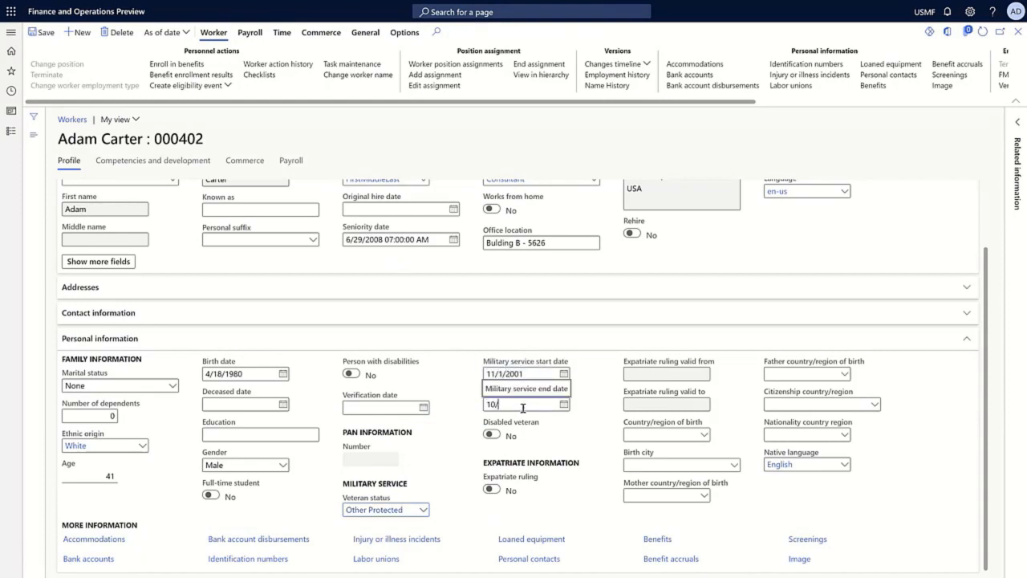
type("31/2006")
left_click(644, 437)
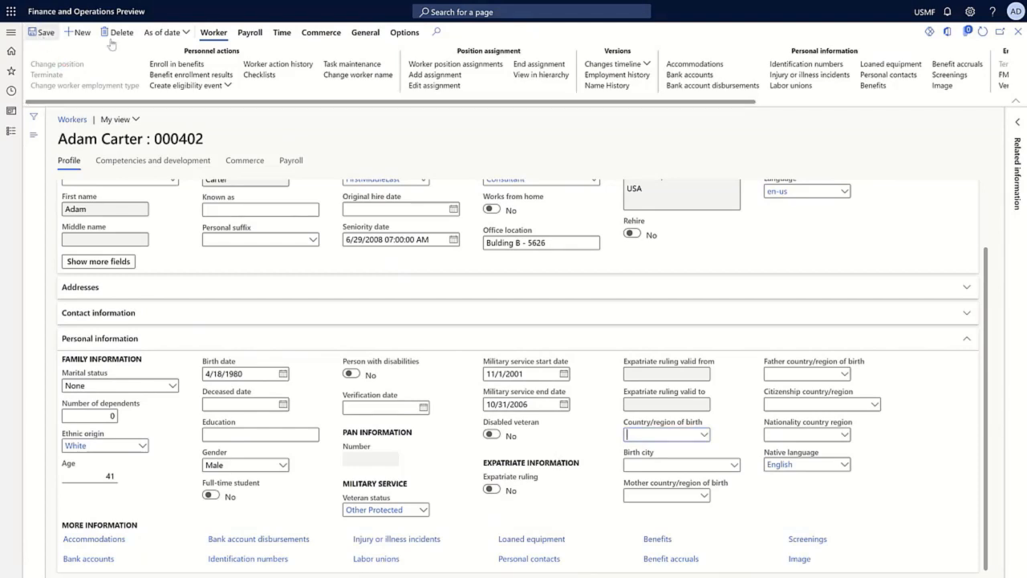
- Review the worker's changes timeline for the military service edits, and close it
left_click(624, 64)
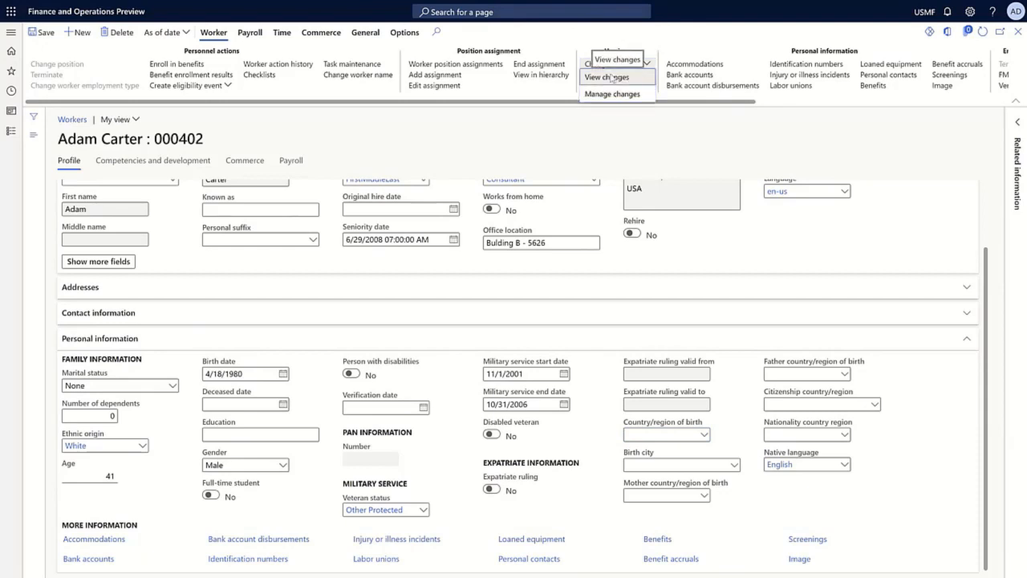
left_click(628, 77)
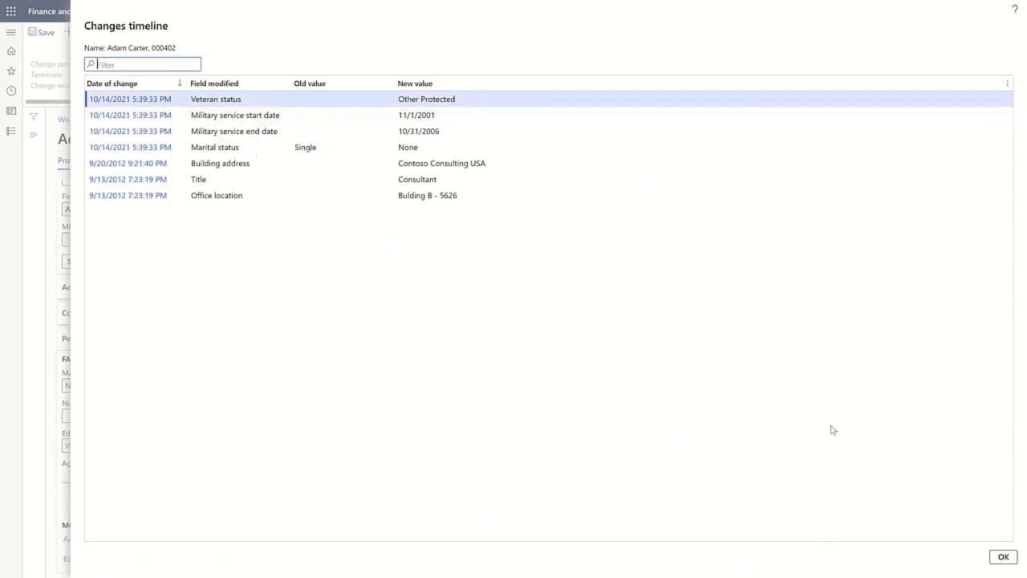
left_click(1004, 557)
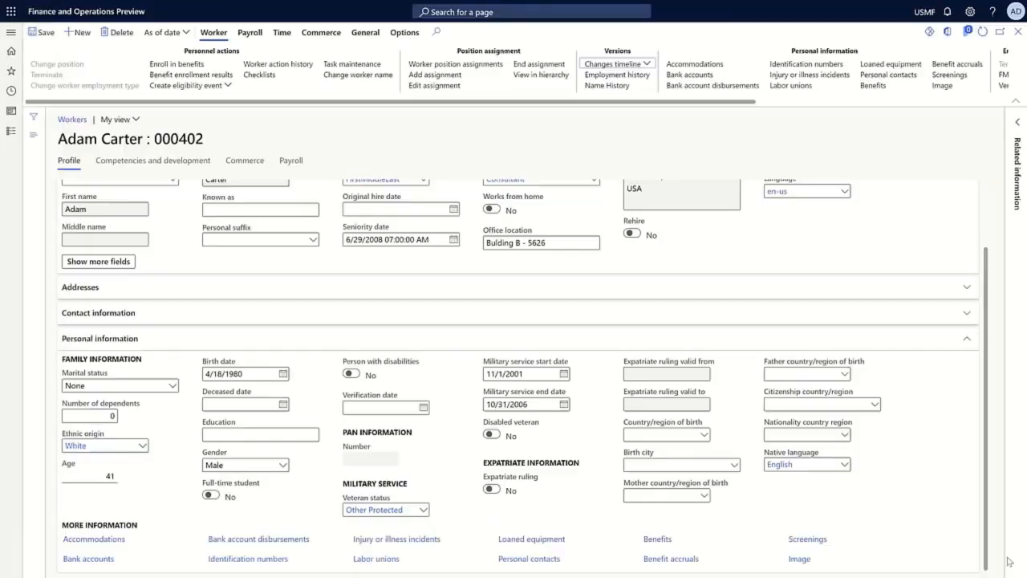
- Open Manage changes for the worker, review the field changes in the current personal information version, and close the list
left_click(610, 64)
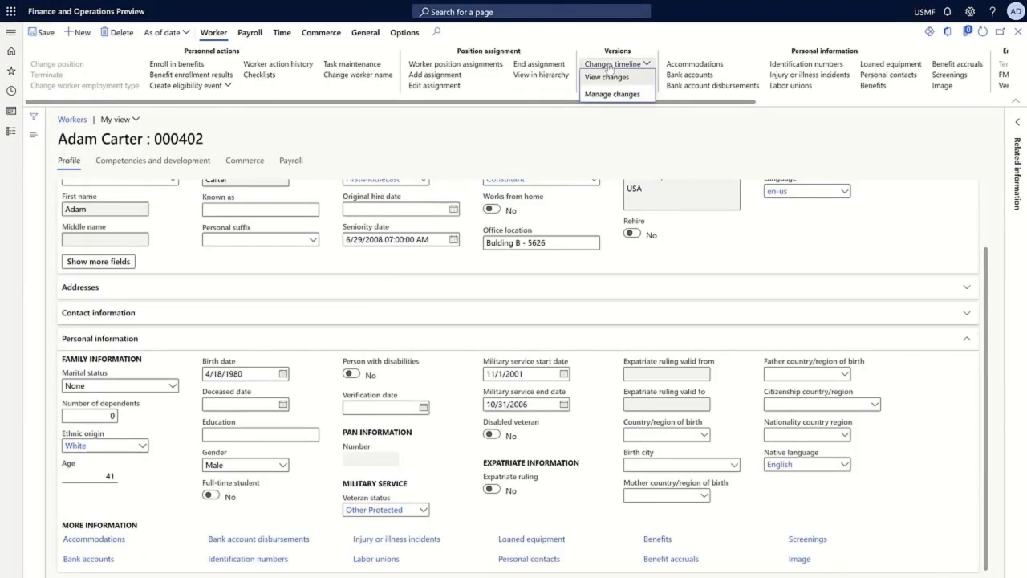
left_click(599, 95)
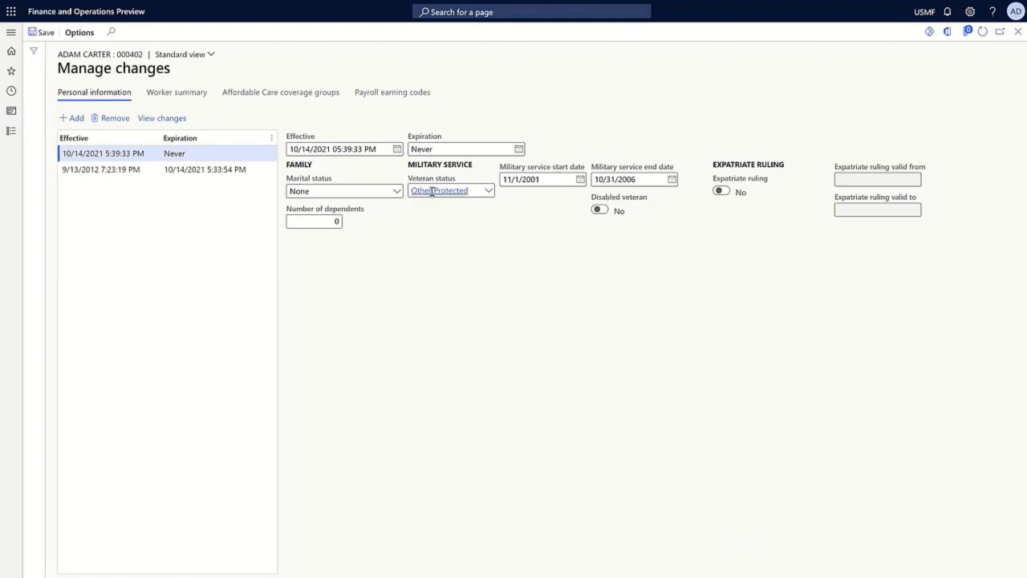
left_click(160, 118)
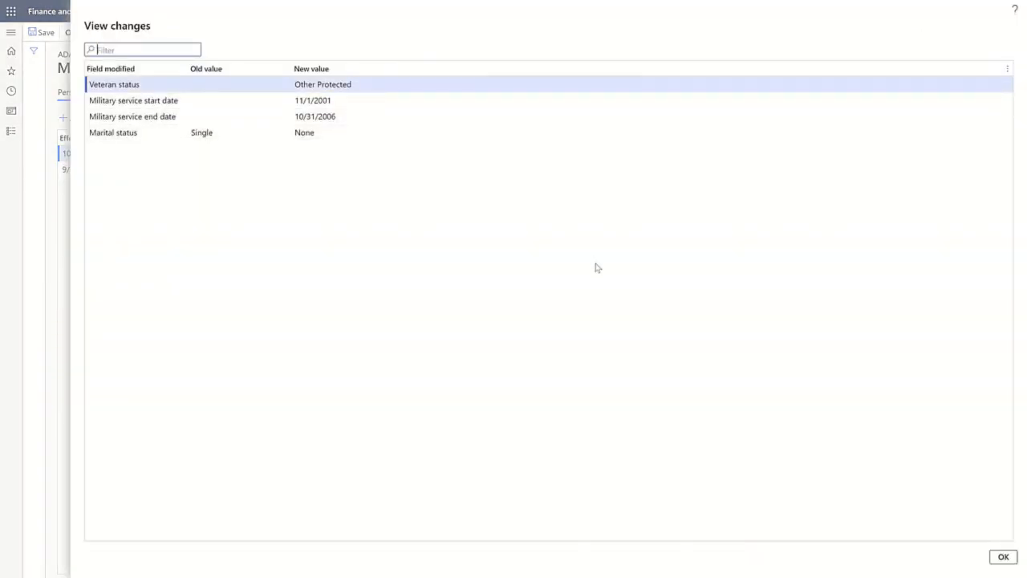
left_click(1002, 558)
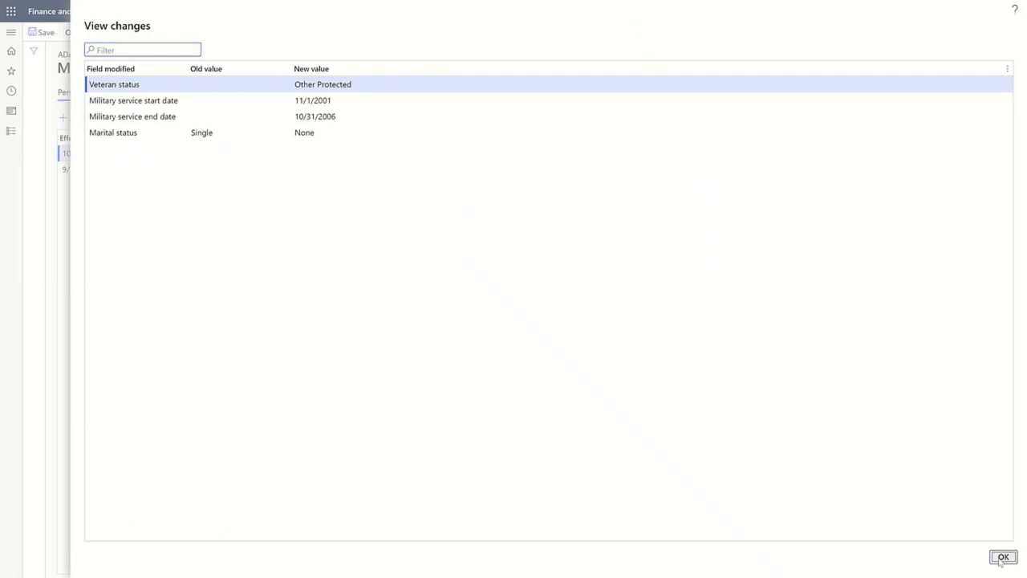